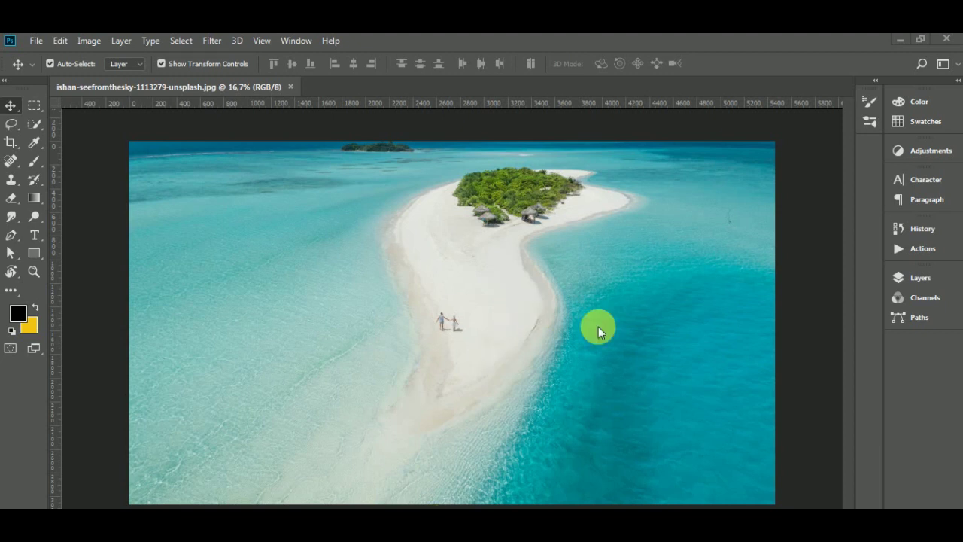
Convert the locked Background into a regular layer named Layer 0 and make it a Smart Object.
click(912, 278)
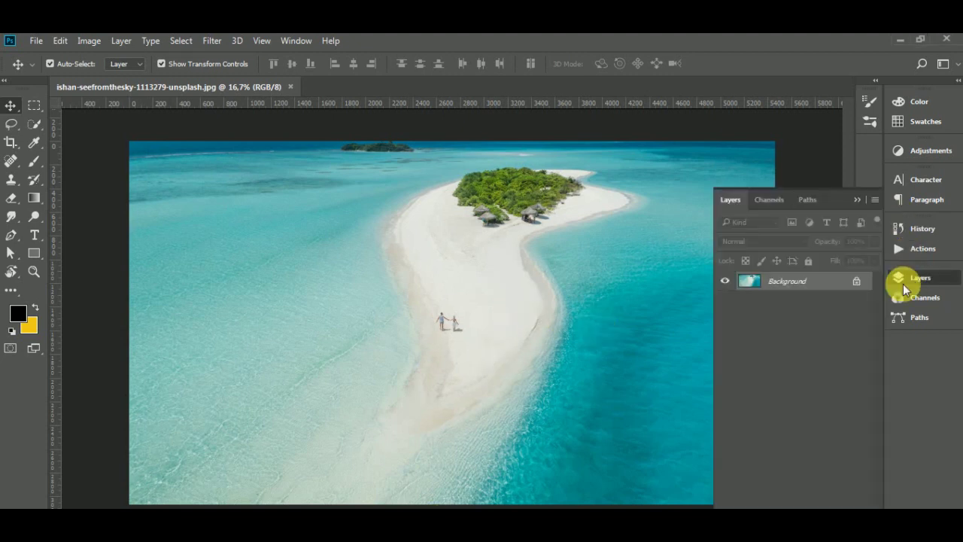
double_click(754, 284)
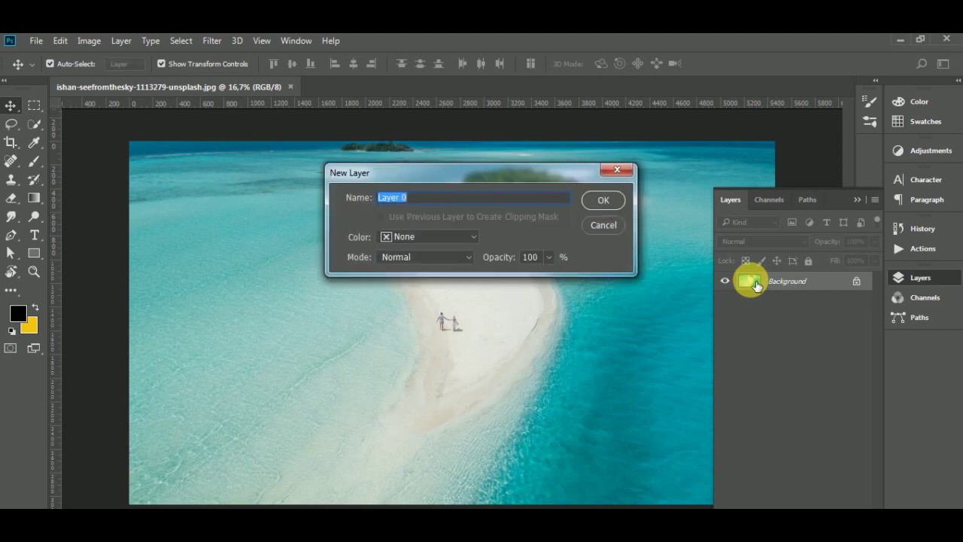
click(604, 201)
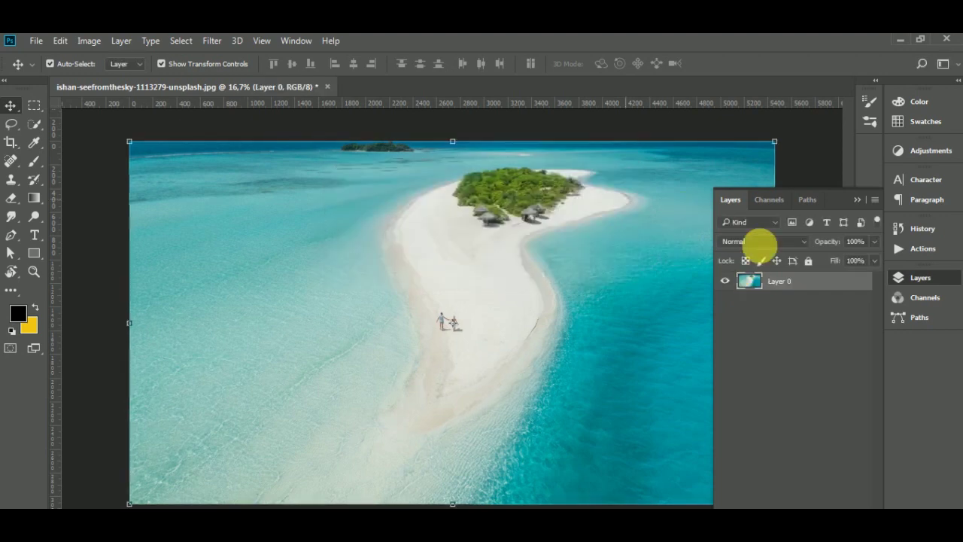
right_click(785, 292)
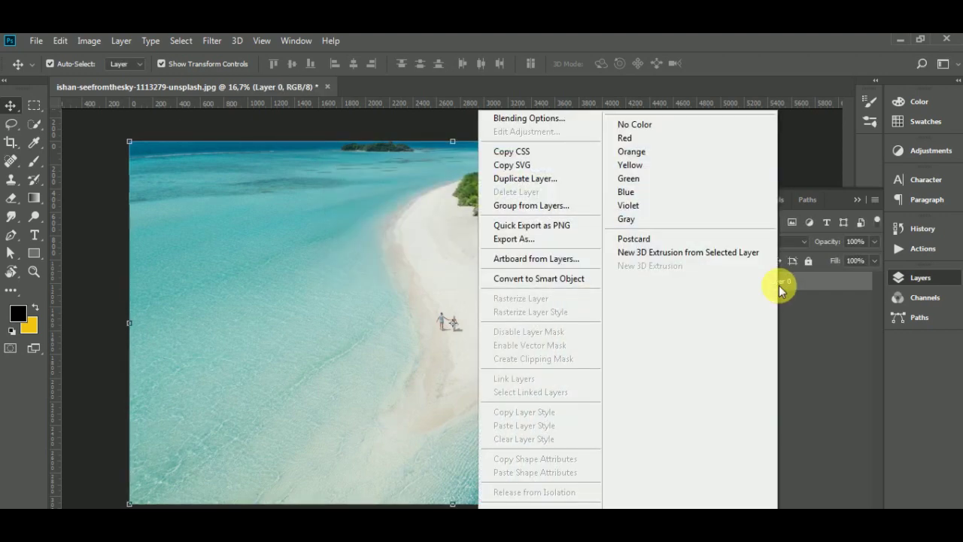
click(564, 278)
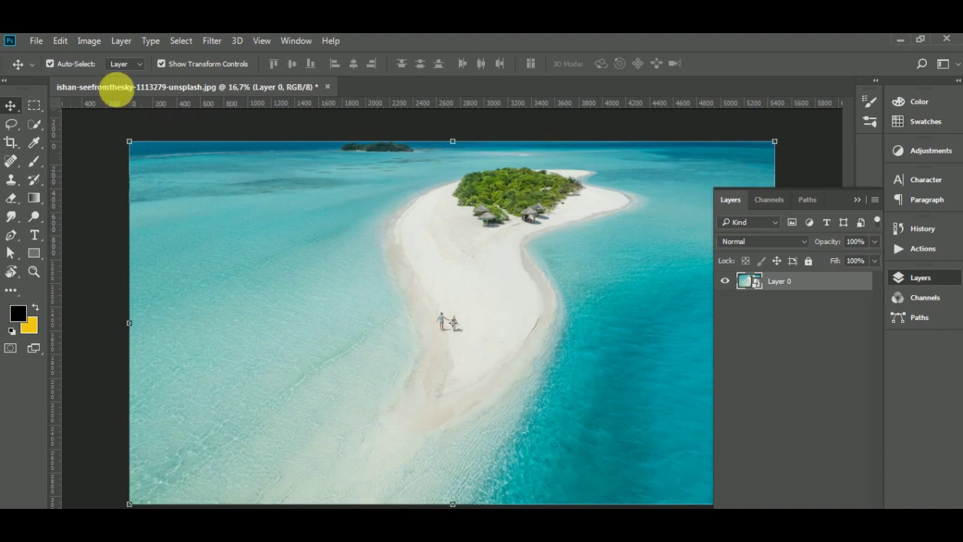
Duplicate the Layer 0 Smart Object by copying and pasting it.
click(61, 45)
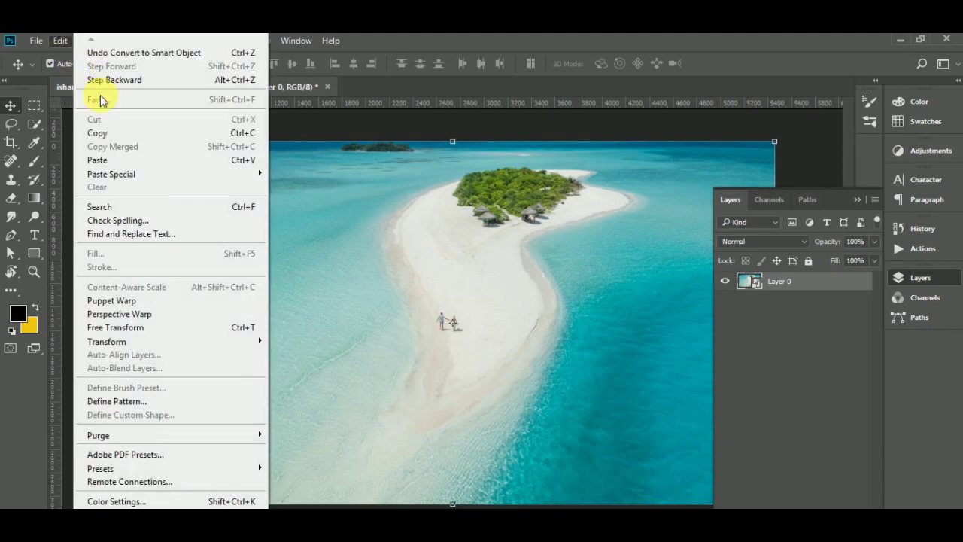
click(100, 131)
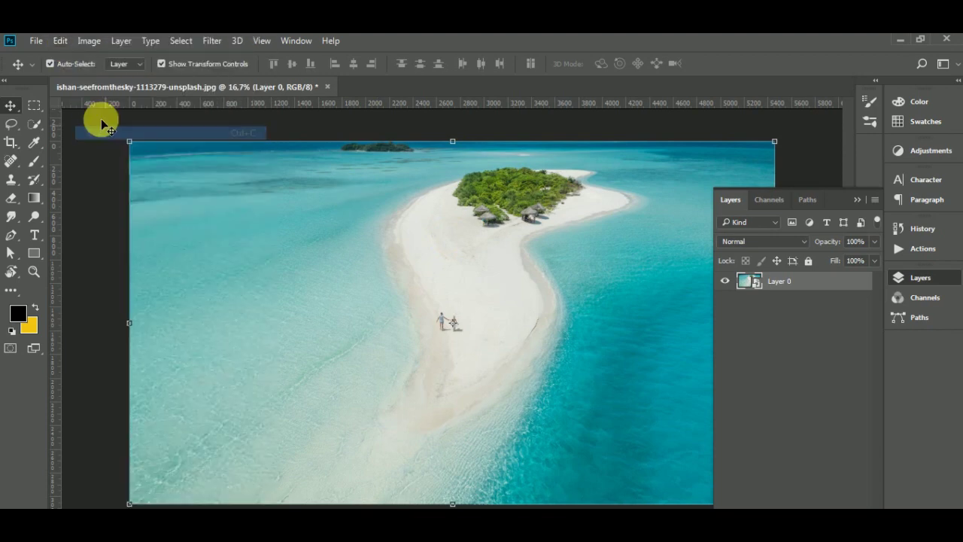
click(60, 41)
click(106, 160)
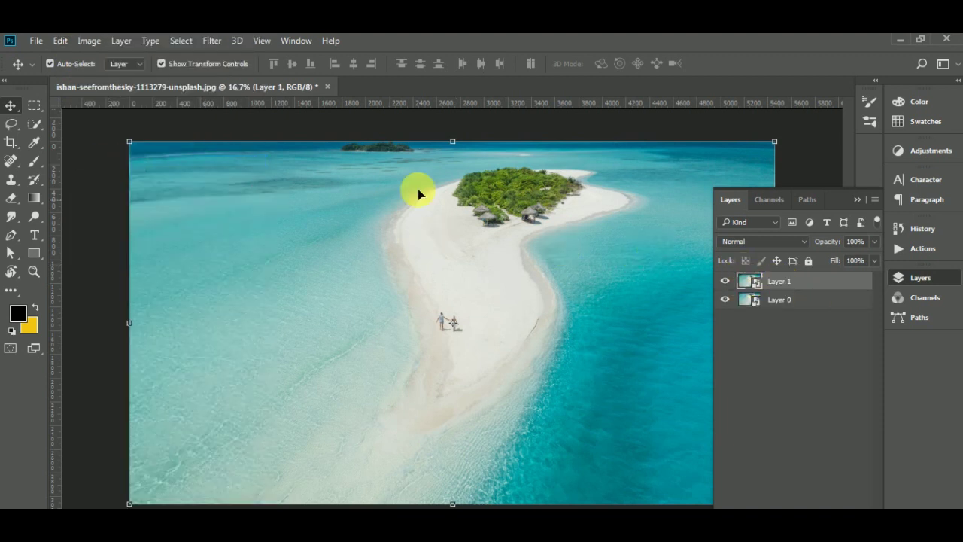
Rotate the duplicated layer 90° counter-clockwise and flip it vertically.
click(64, 42)
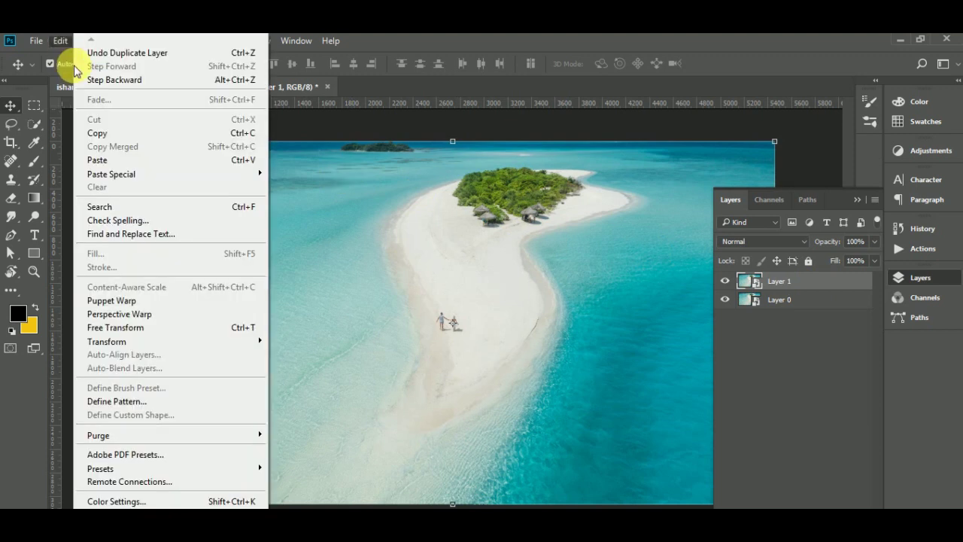
mouse_move(209, 351)
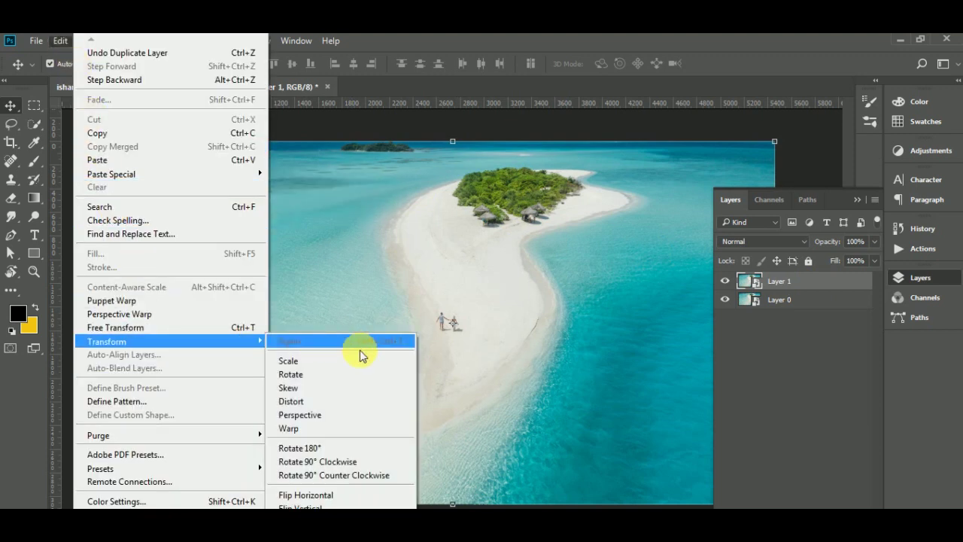
click(343, 477)
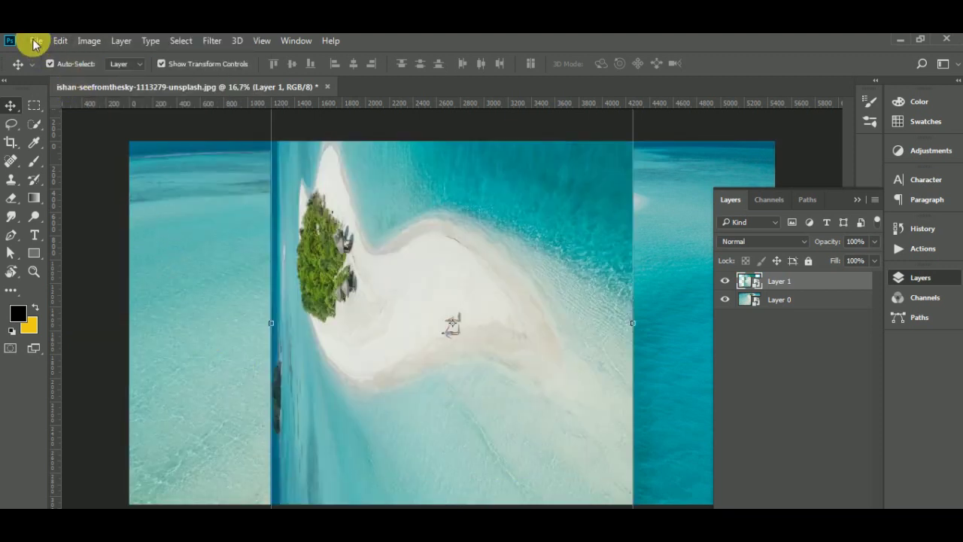
click(60, 41)
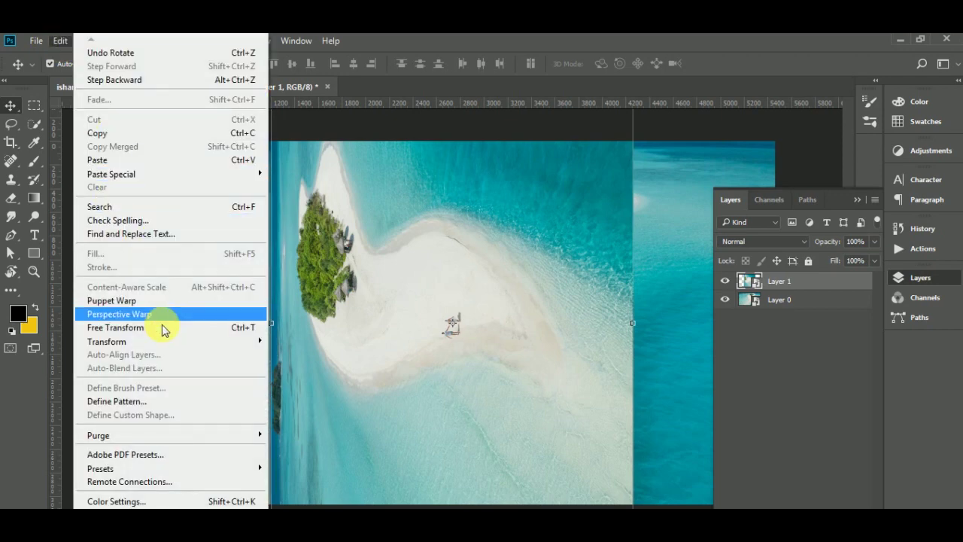
mouse_move(182, 341)
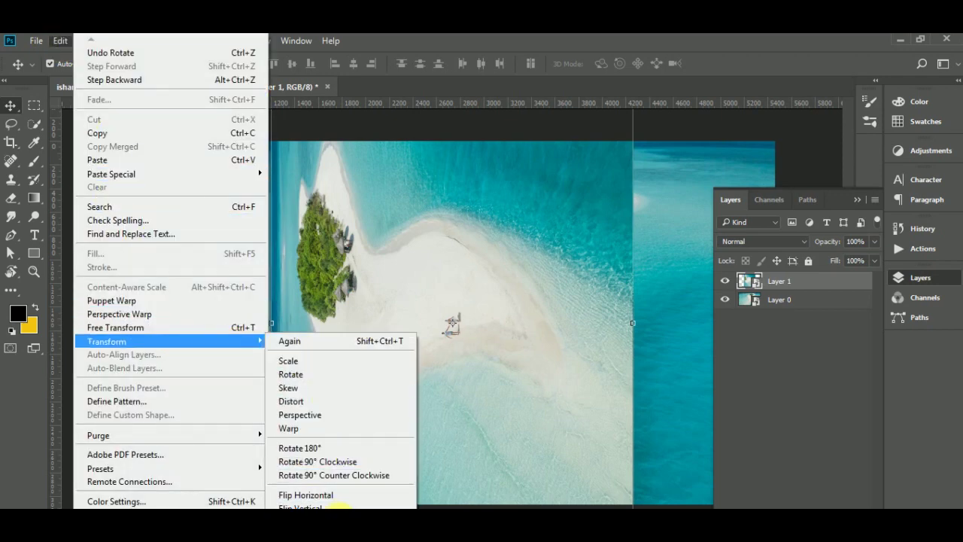
click(338, 505)
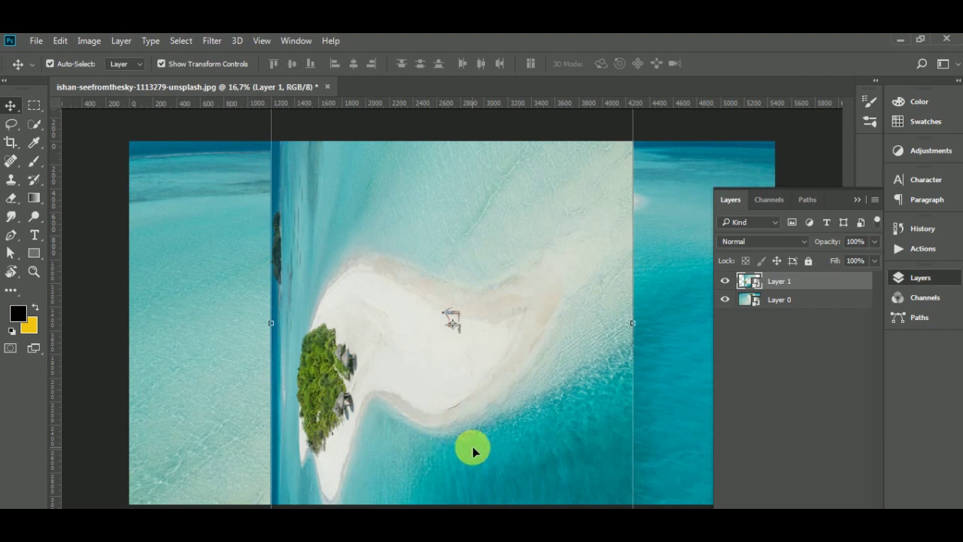
Move the rotated Layer 1 so it aligns with the canvas's lower-right corner, and keep it selected.
key(ctrl+minus)
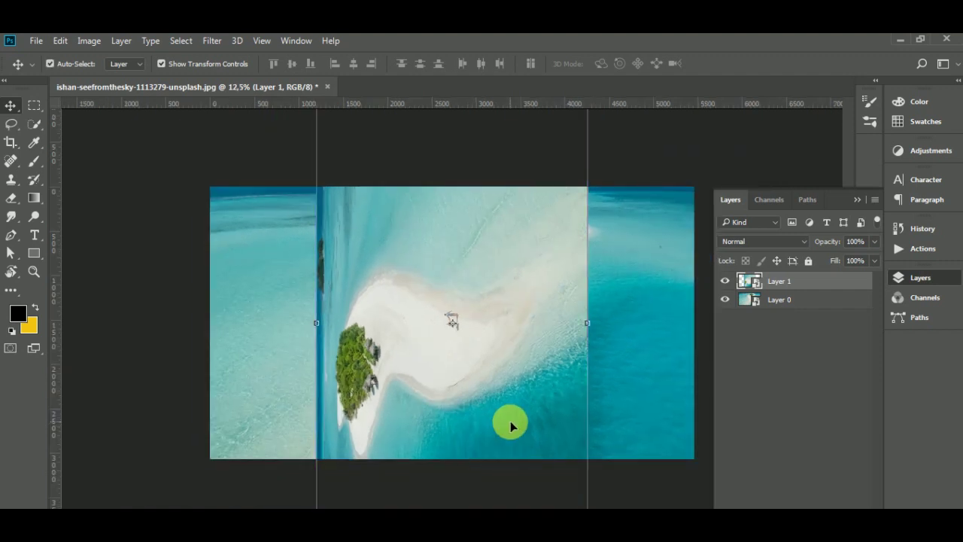
drag(538, 385, 621, 317)
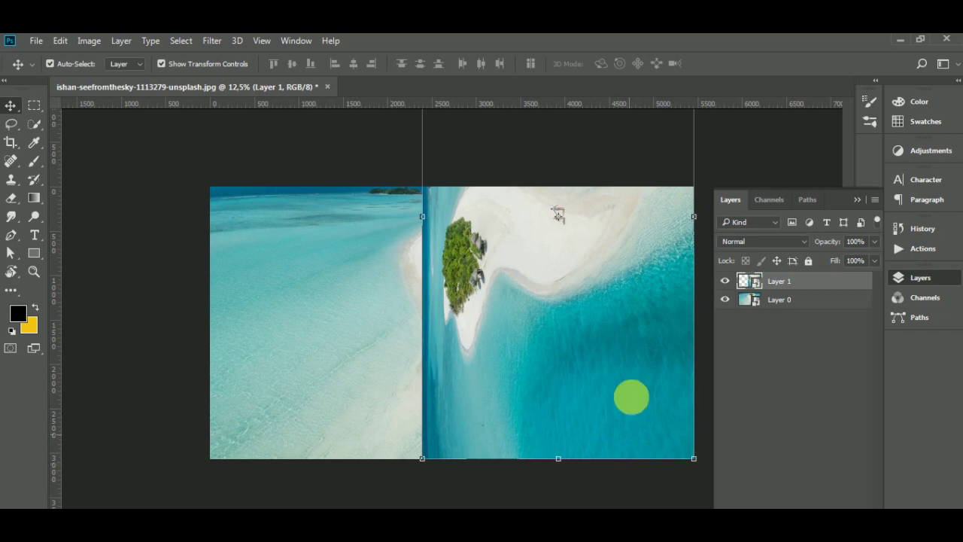
click(731, 160)
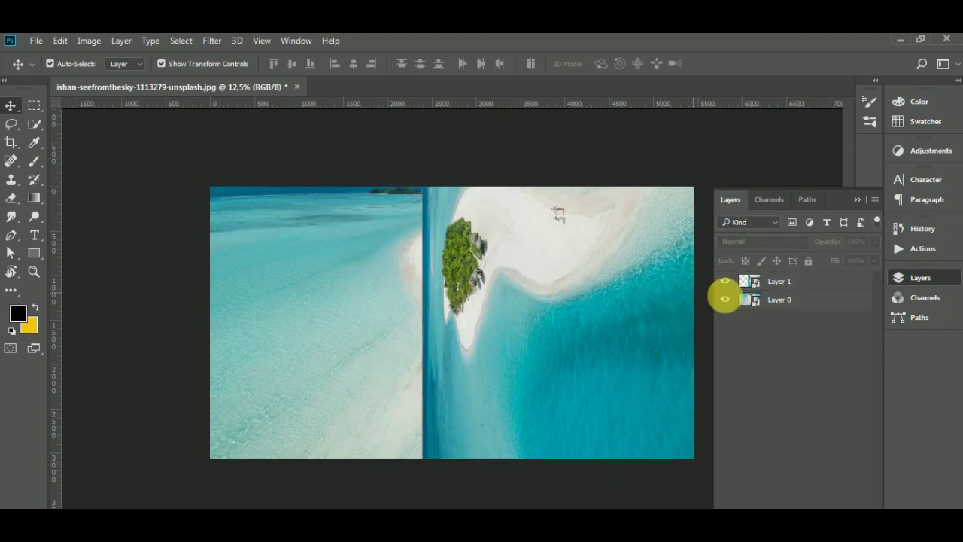
click(790, 284)
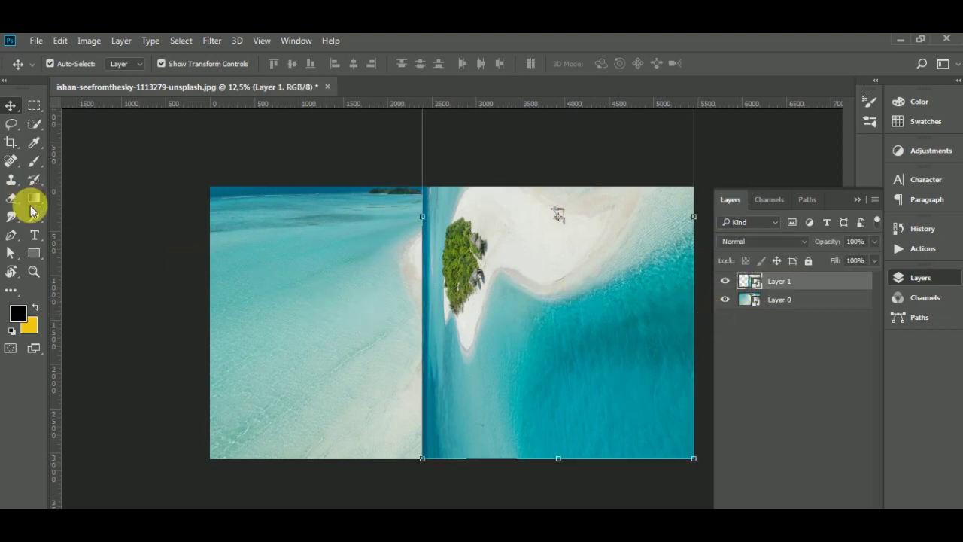
Crop the canvas's left side to Layer 1's left edge to form a square, and deselect all layers.
click(9, 143)
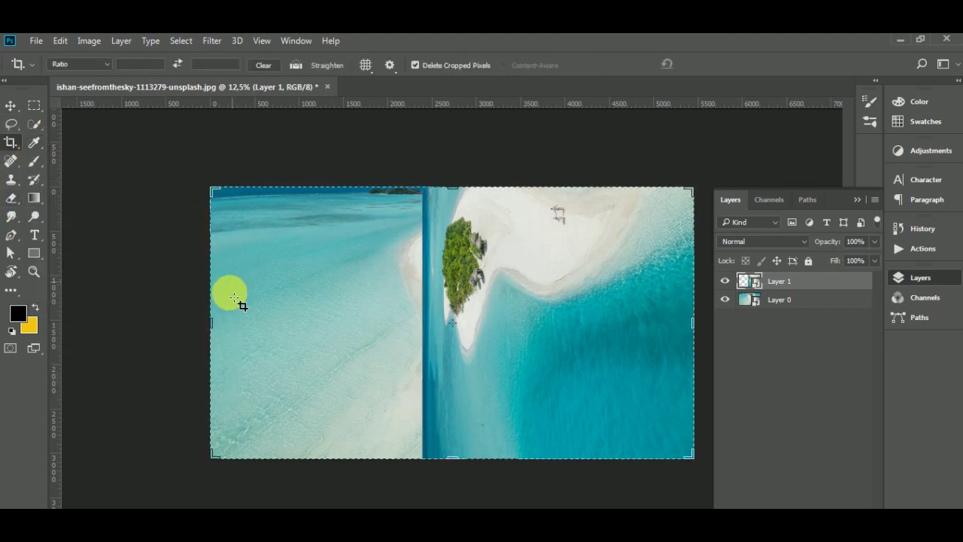
drag(227, 334, 319, 333)
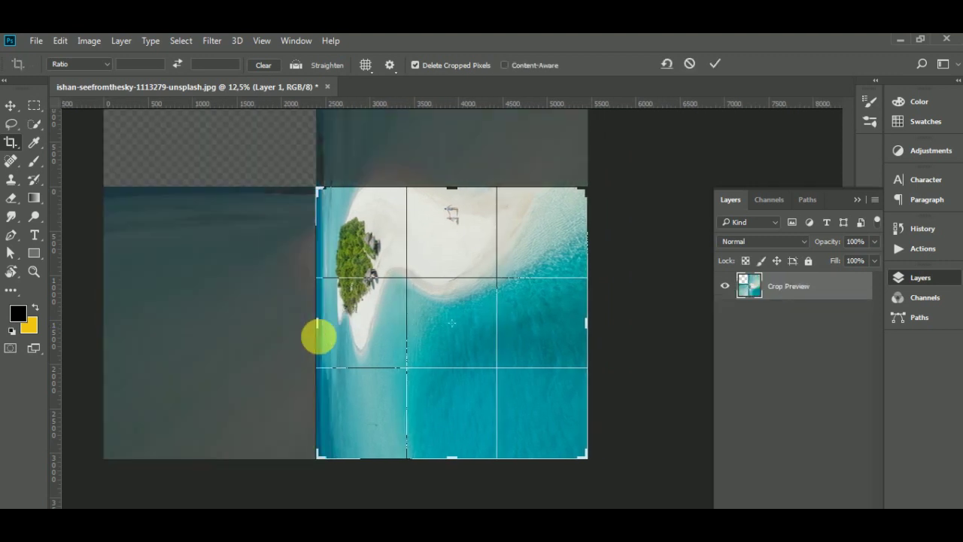
click(716, 64)
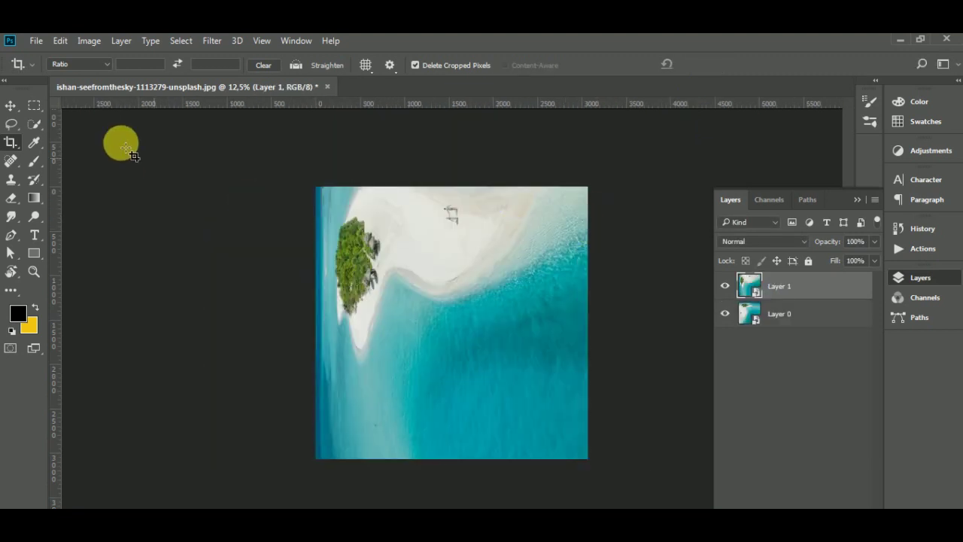
click(10, 105)
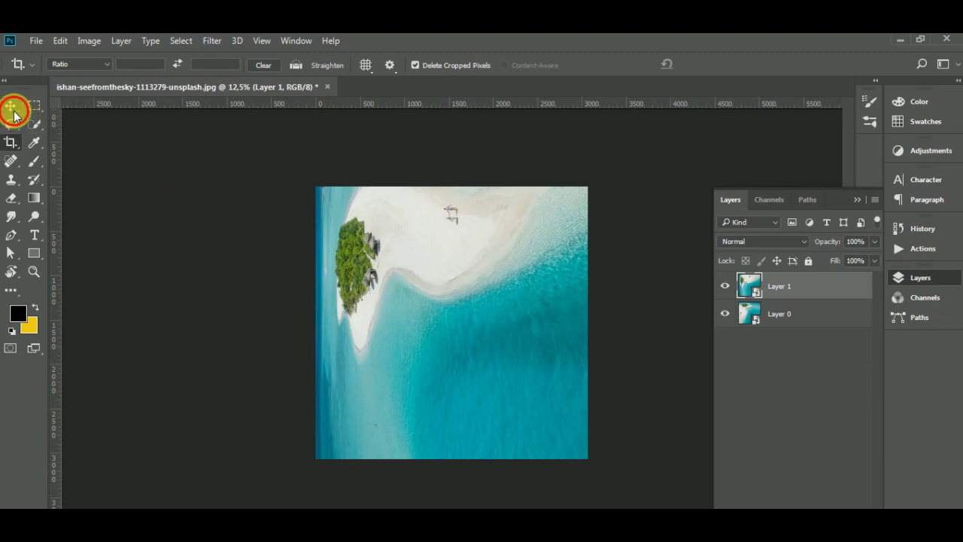
click(639, 259)
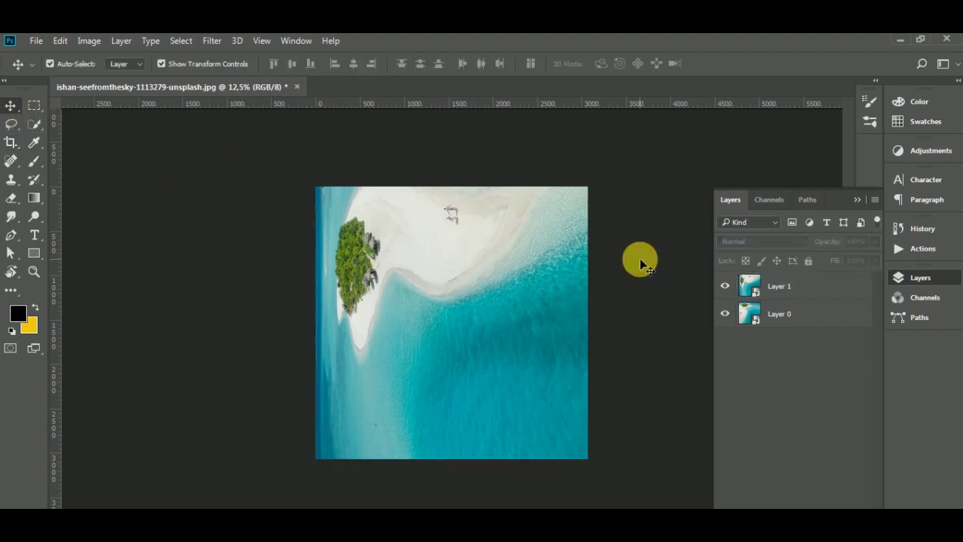
Draw a closed triangular Pen path along the image's upper-left to lower-right diagonal, enclosing the lower-left half beyond the canvas edges.
click(15, 239)
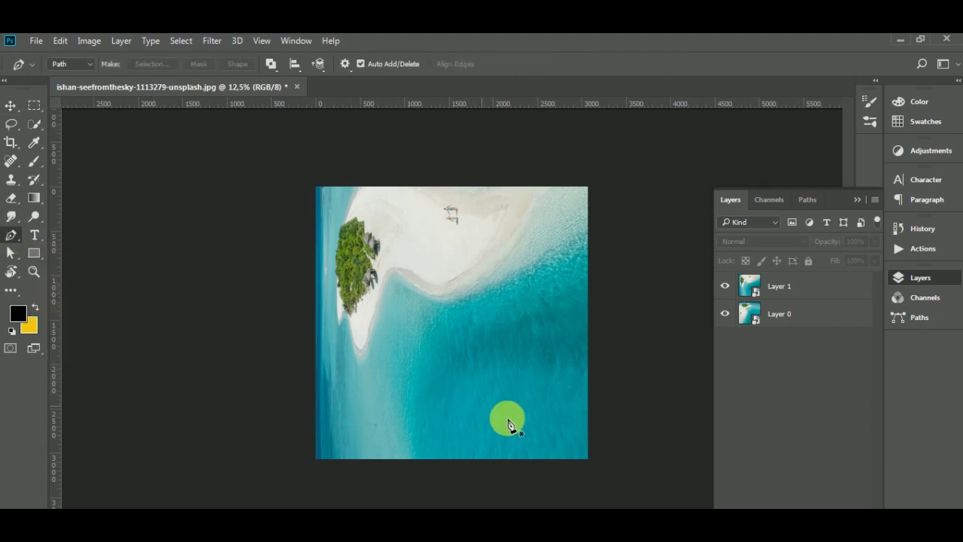
click(597, 471)
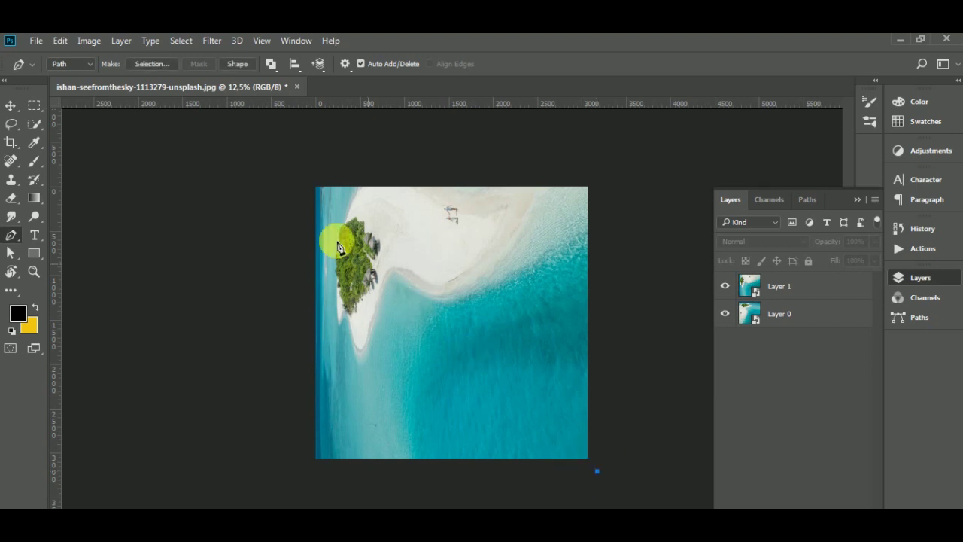
click(299, 171)
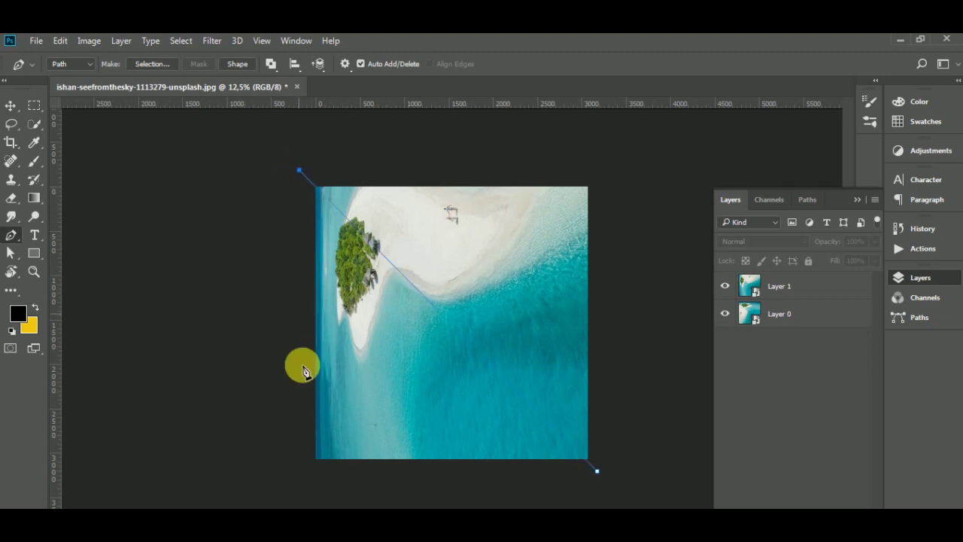
click(306, 478)
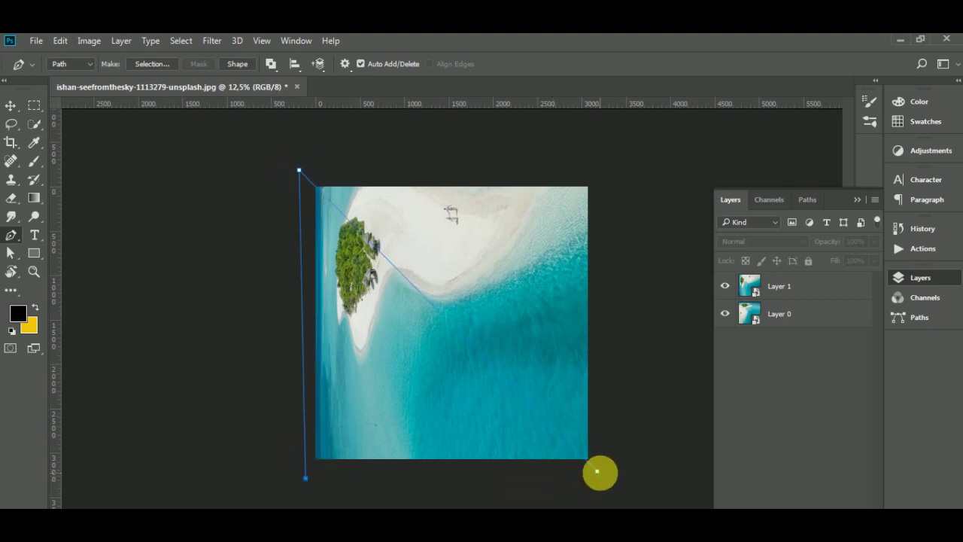
click(597, 472)
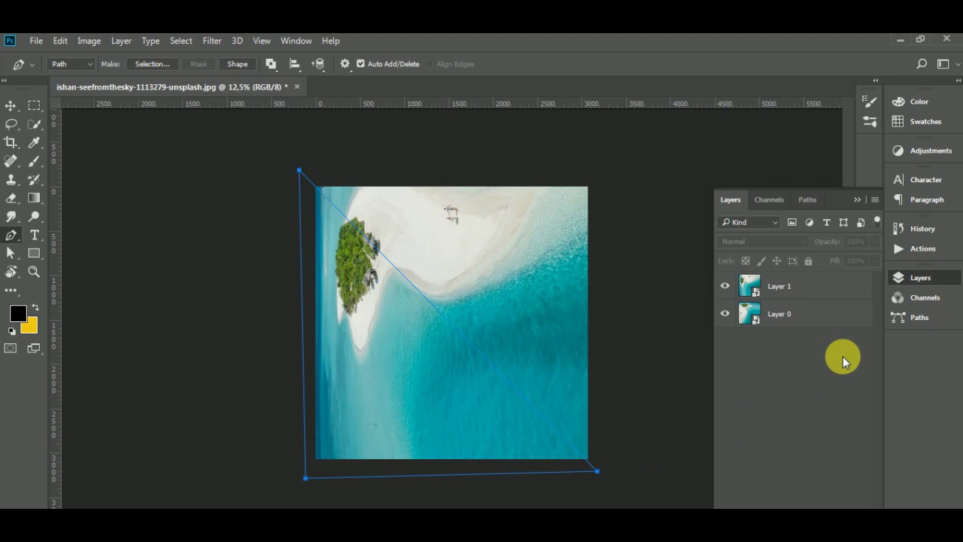
Turn the triangular work path into a new anti-aliased selection with a feather radius of 0 pixels.
click(921, 318)
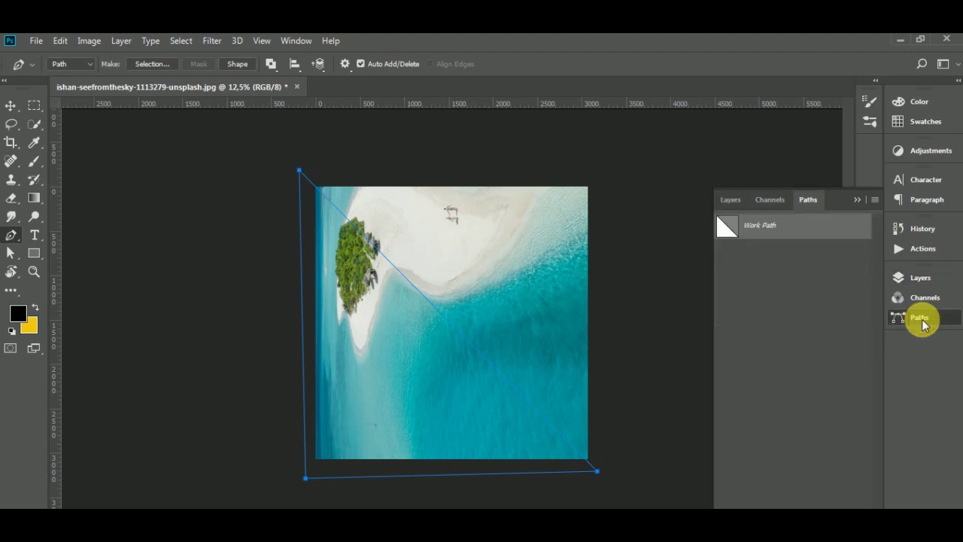
right_click(795, 227)
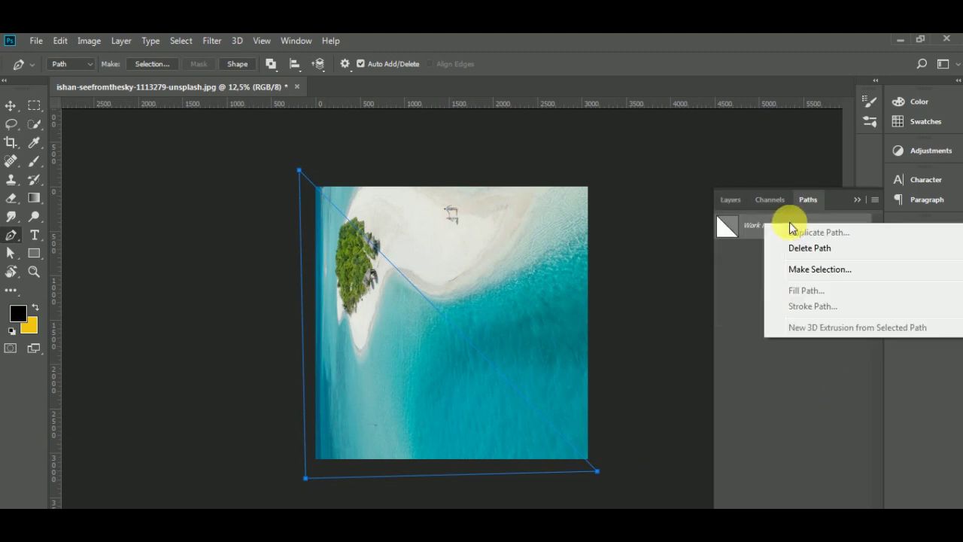
click(806, 268)
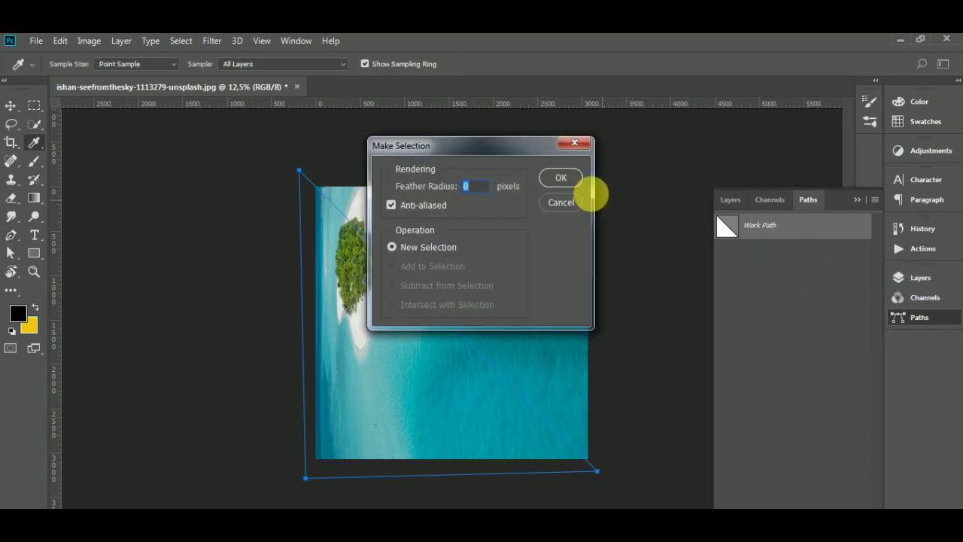
click(558, 178)
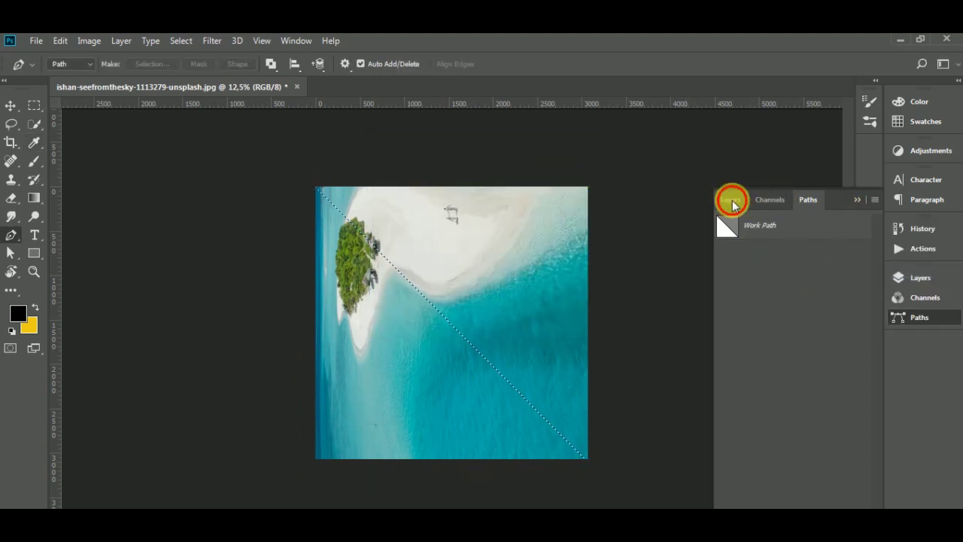
Add a layer mask to Layer 1 from the active triangular selection so only its lower-left half shows.
click(732, 200)
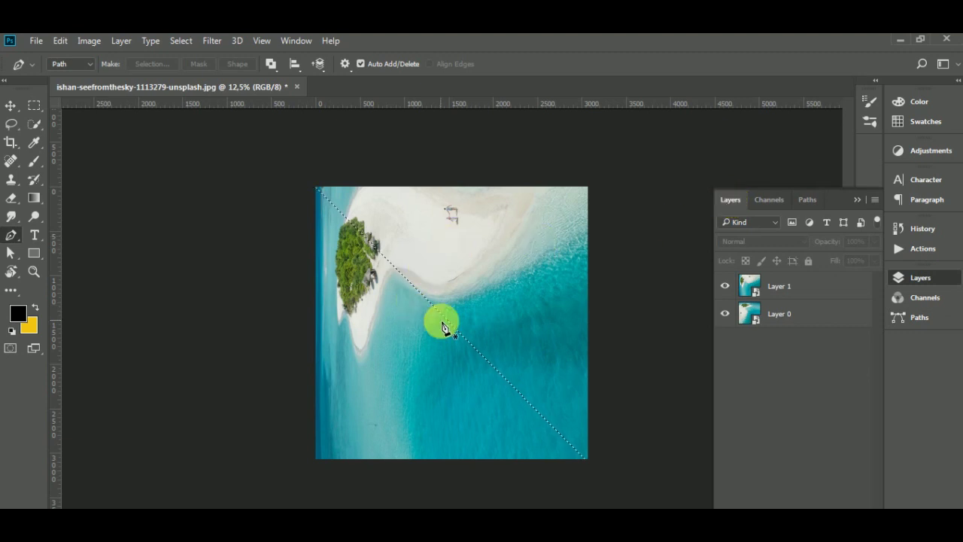
mouse_move(835, 198)
mouse_down()
mouse_move(768, 157)
mouse_move(768, 101)
mouse_up()
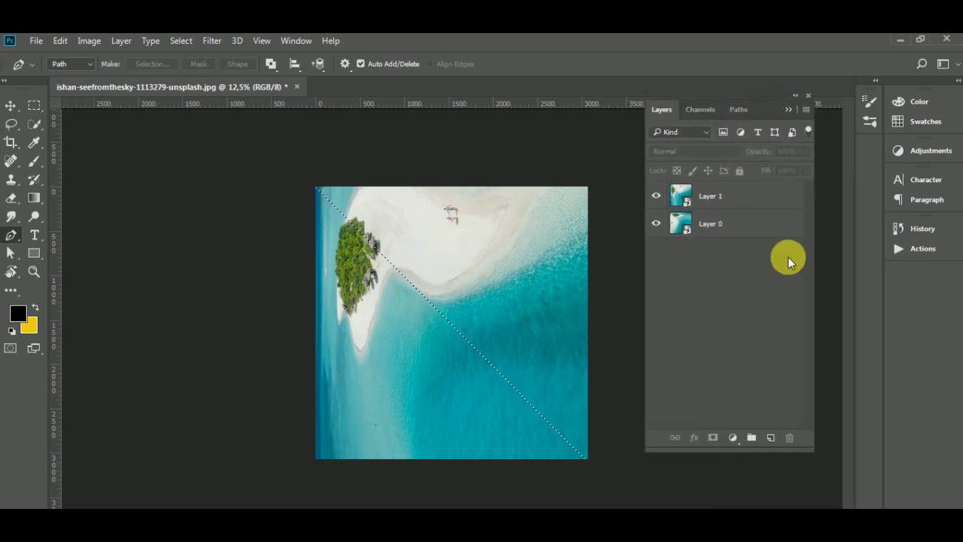
click(726, 202)
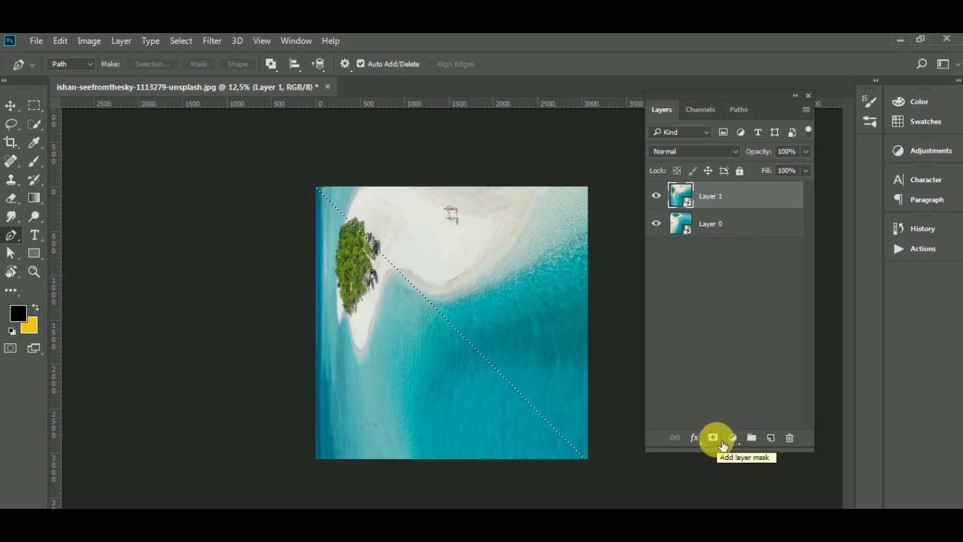
click(722, 445)
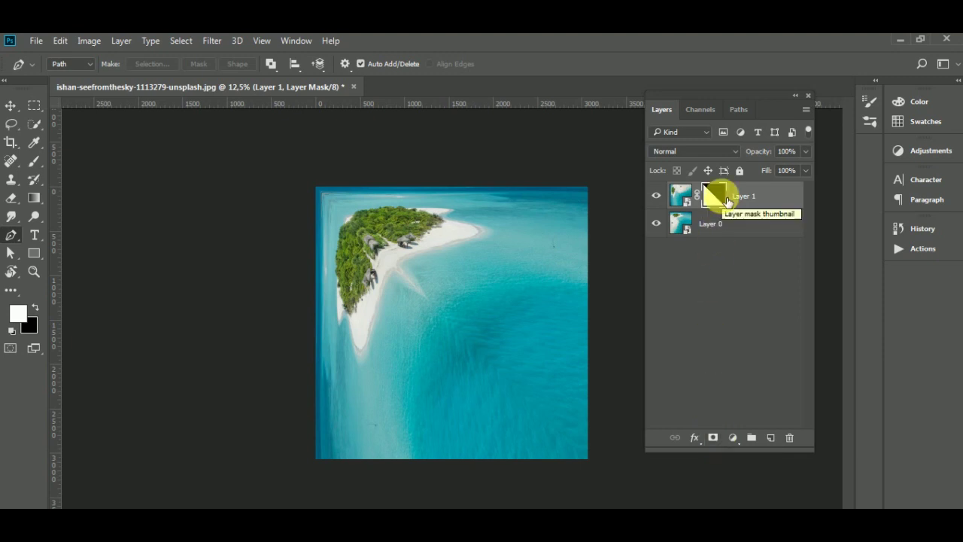
Create a new layer above Layer 1 with the triangular selection active, and set the Brush to 1102 px at 0% hardness.
click(775, 440)
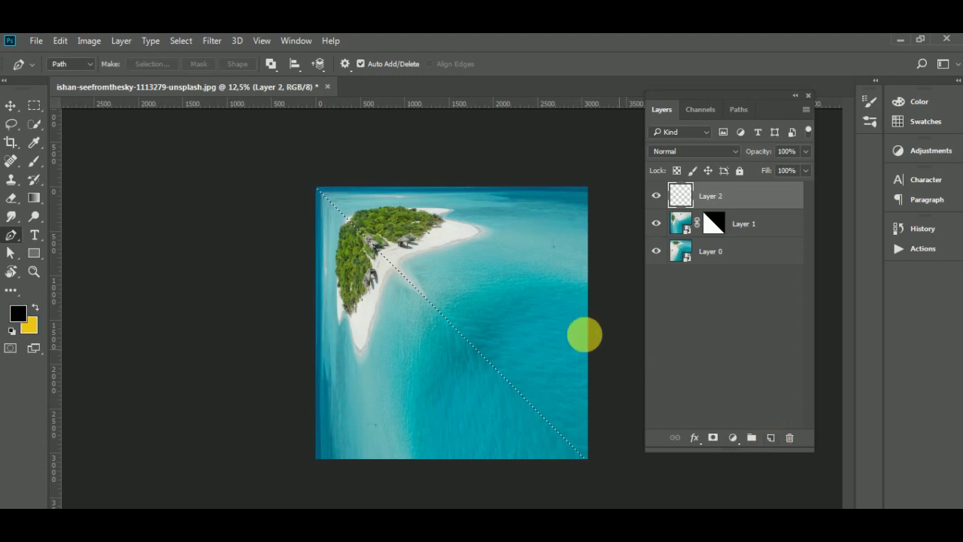
click(35, 163)
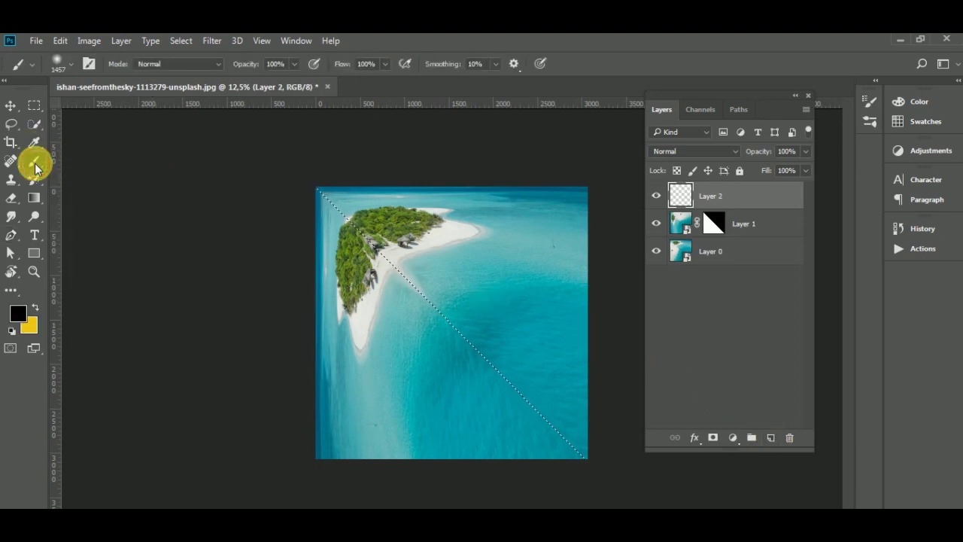
click(73, 66)
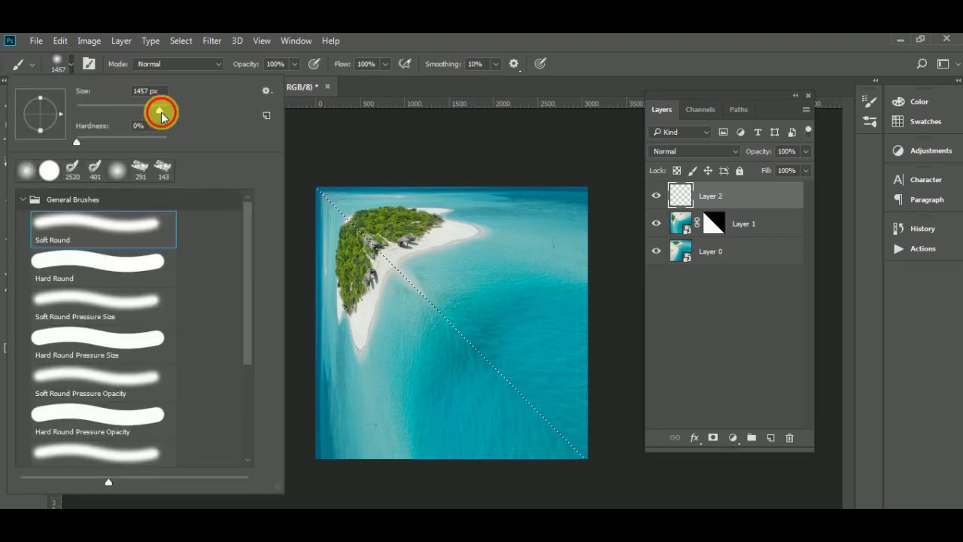
drag(161, 112, 159, 112)
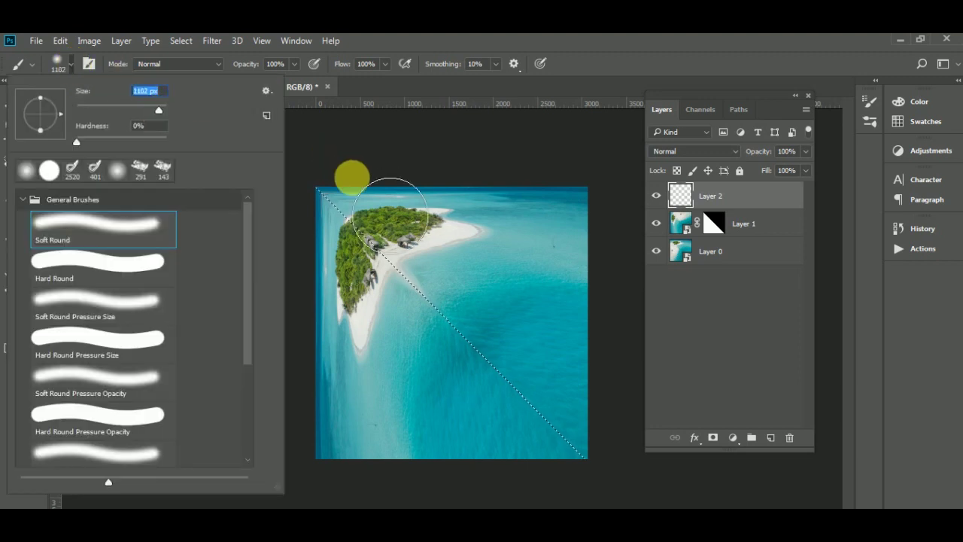
click(72, 67)
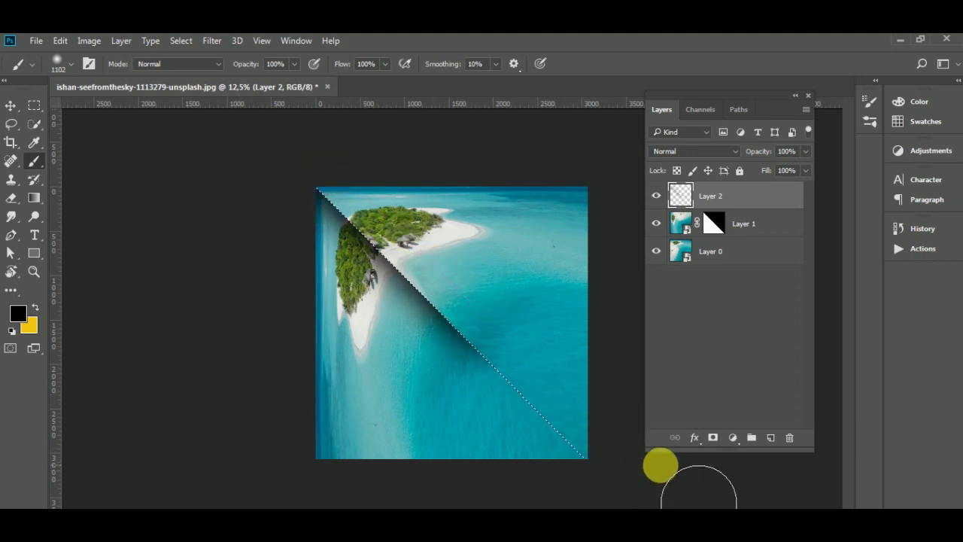
Undo the test shadow stroke and paint a black shadow along the full diagonal inside the selection with the Soft Round brush.
key(ctrl+z)
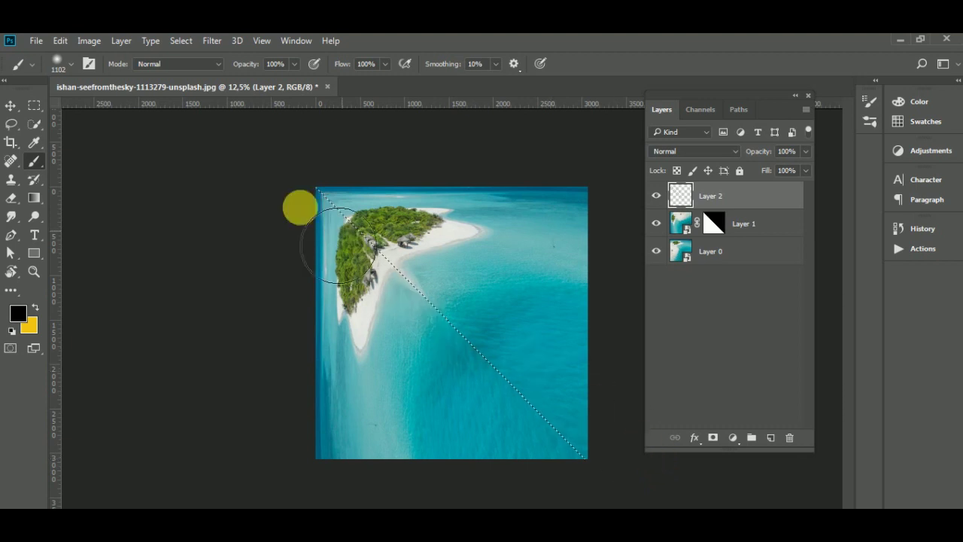
click(75, 63)
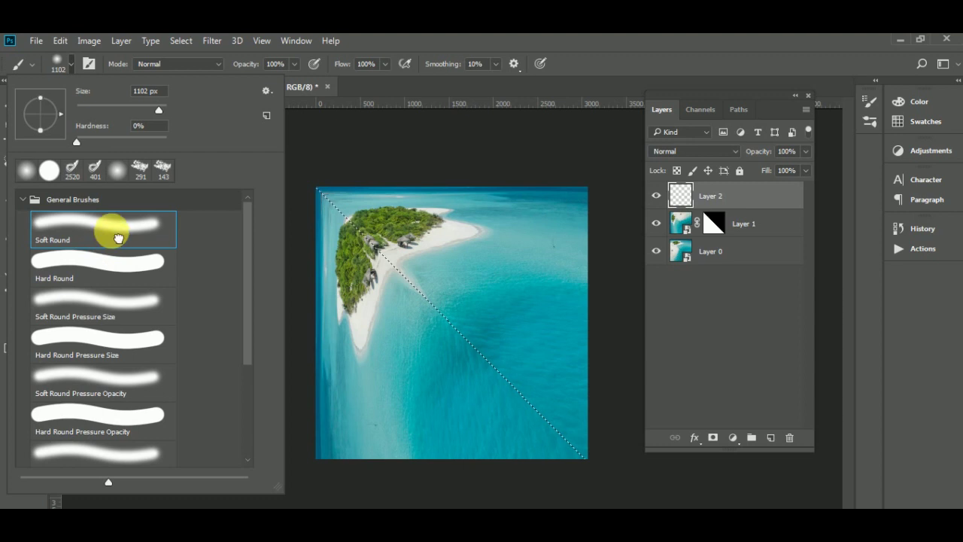
click(118, 238)
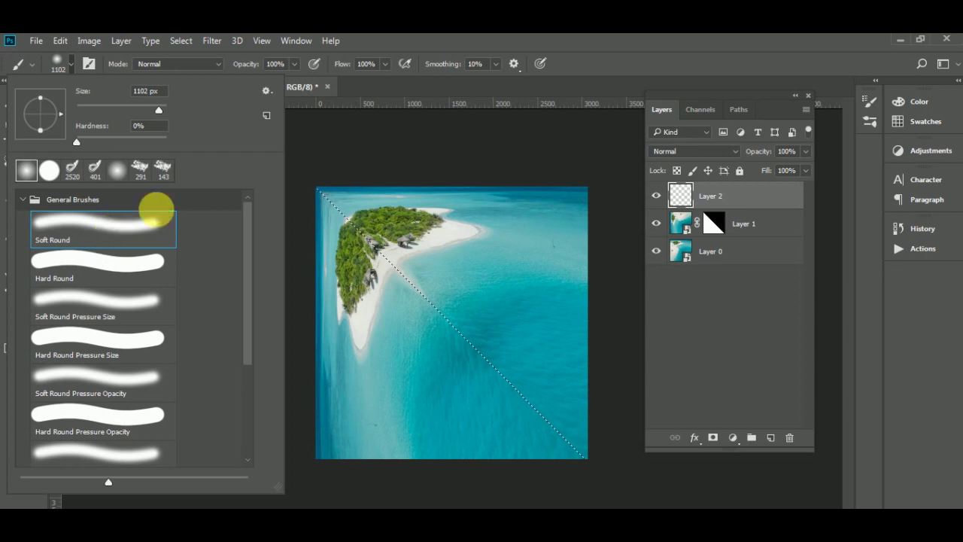
click(72, 70)
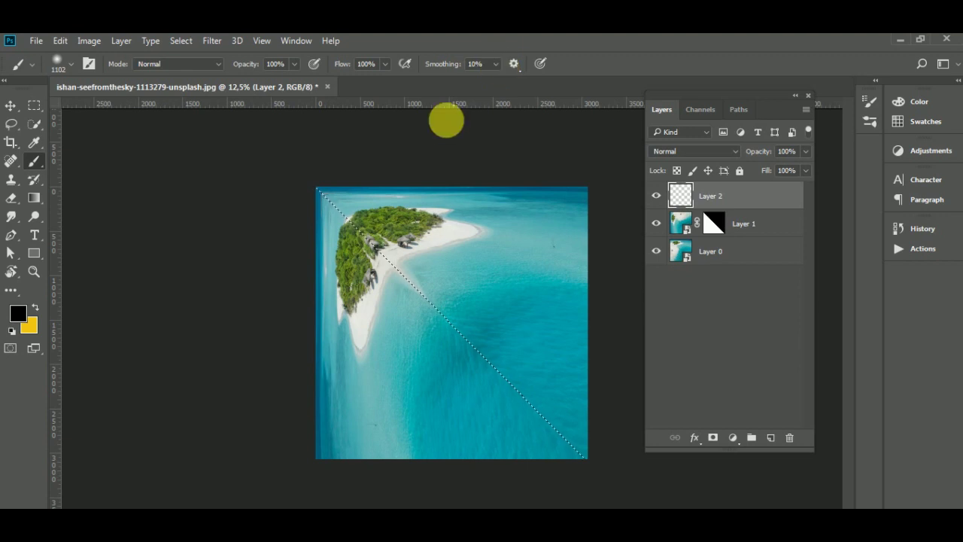
key(ctrl+minus)
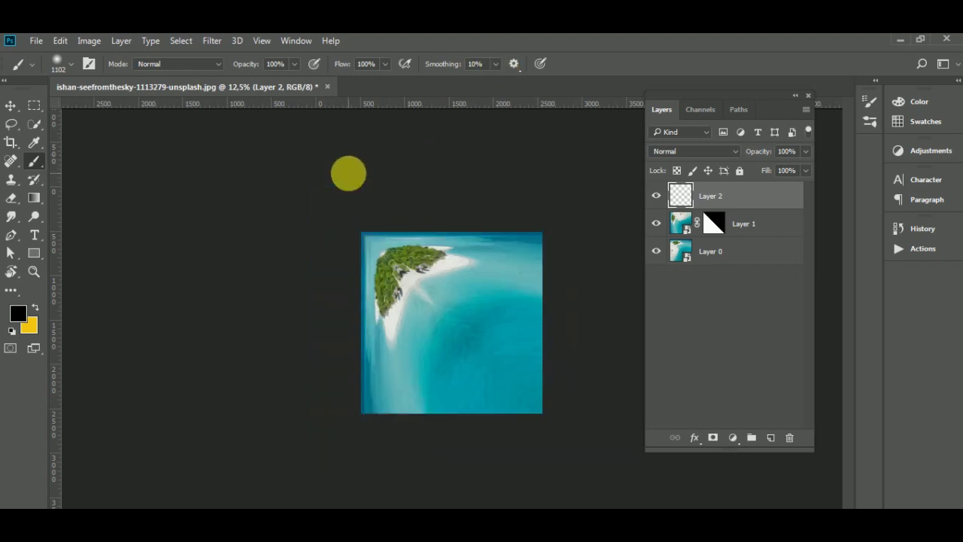
drag(410, 252, 609, 478)
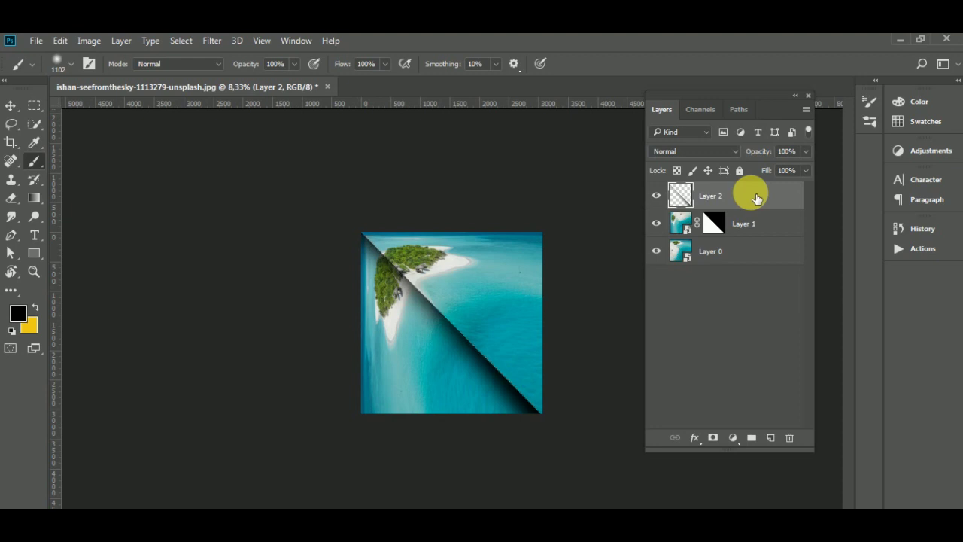
Set the blend mode of shadow Layer 2 to Multiply and its opacity to 64%.
click(717, 151)
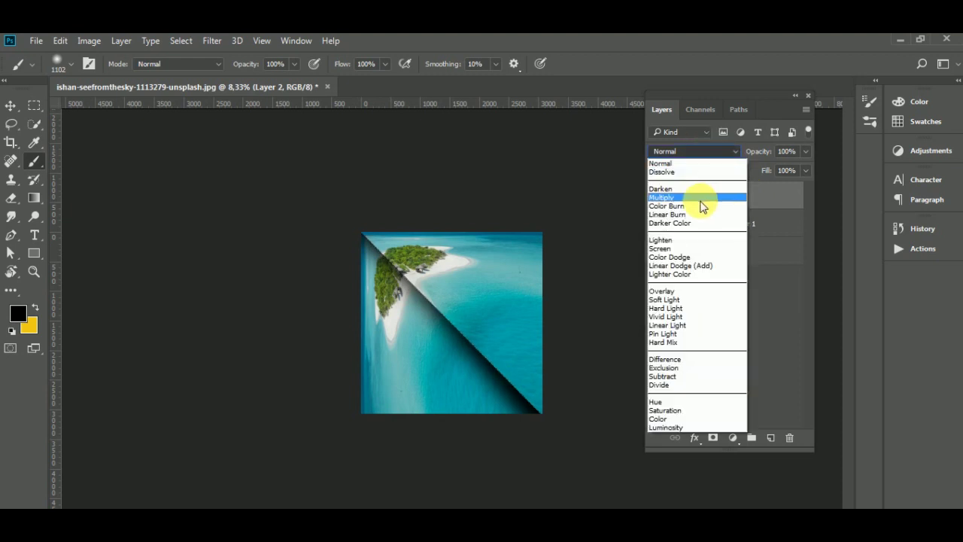
click(703, 199)
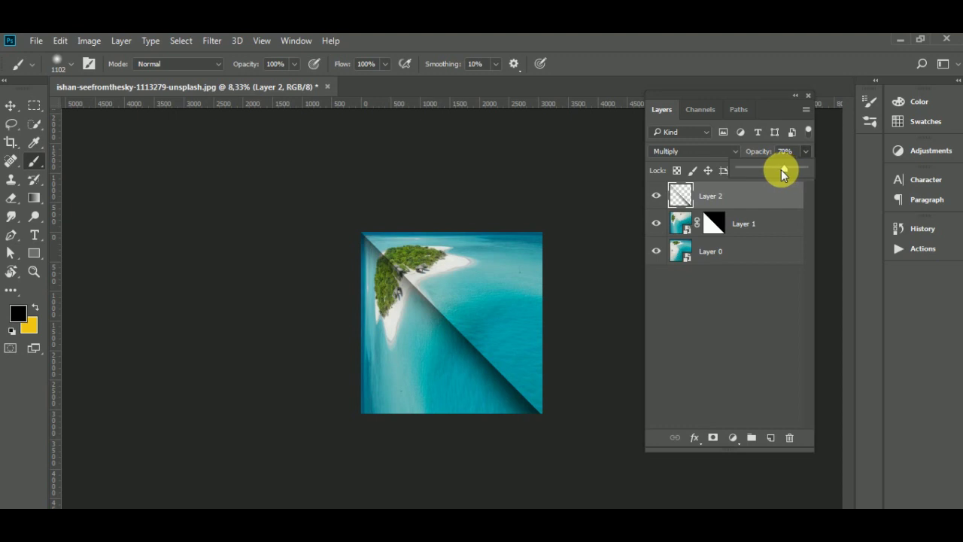
click(771, 204)
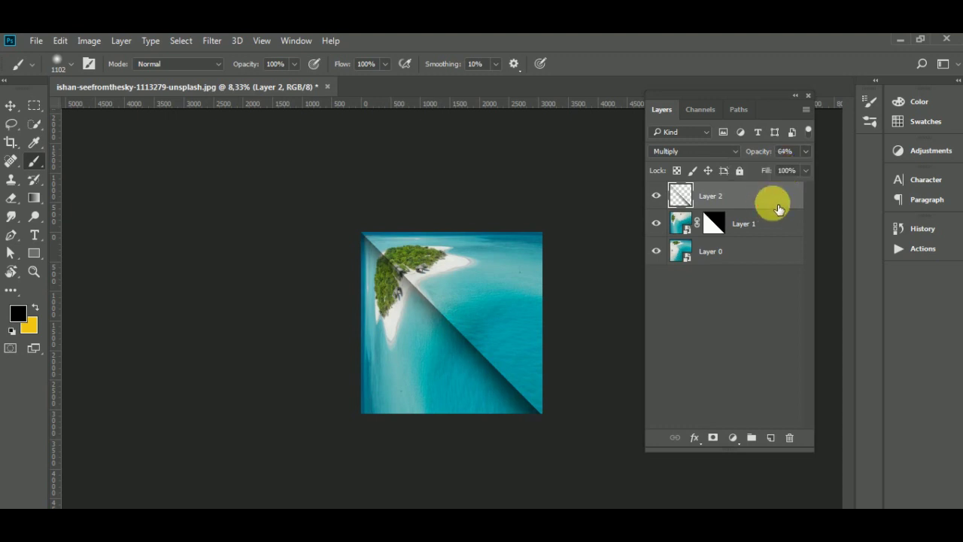
key(ctrl+plus)
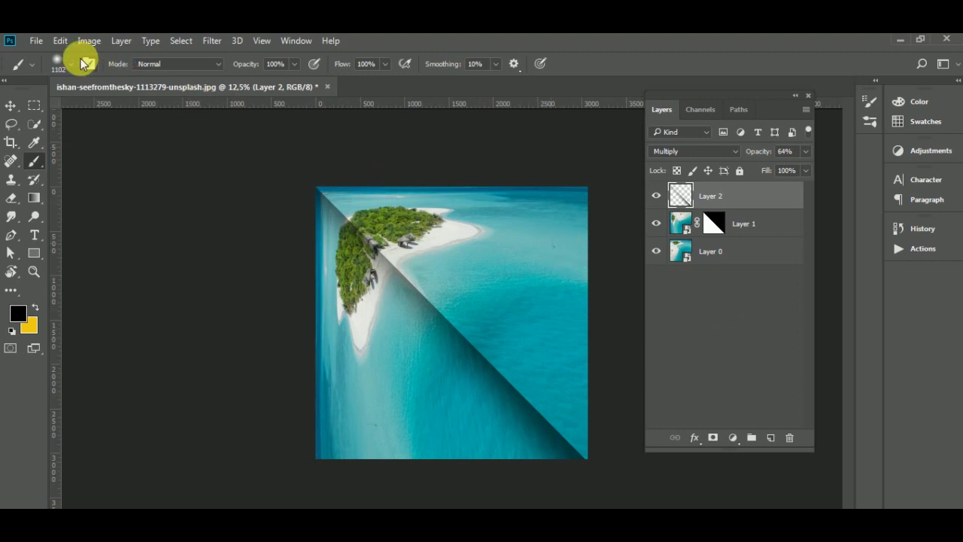
Place gulls-2722093_1920 as a linked image, move it right and down from the centre over the diagonal, and deselect all layers.
click(10, 105)
click(36, 41)
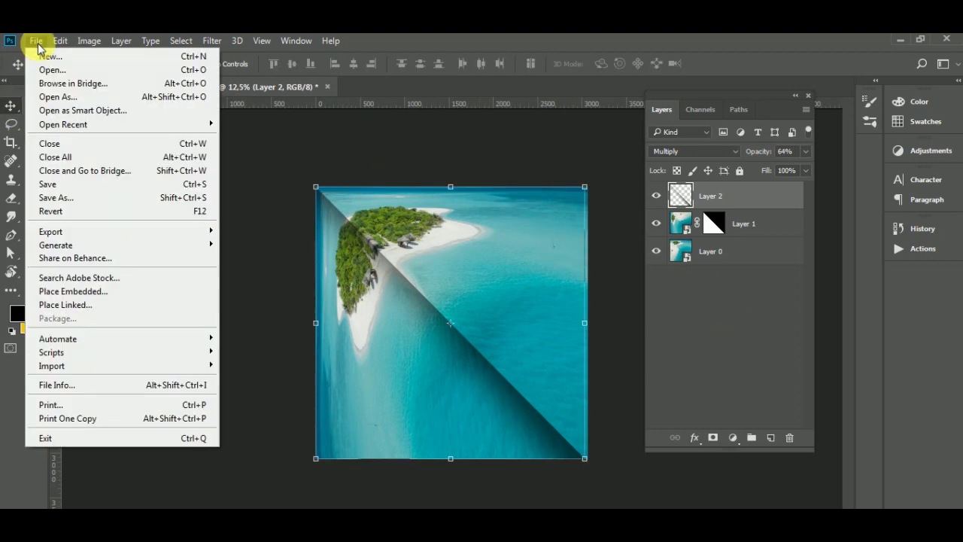
click(92, 306)
click(419, 275)
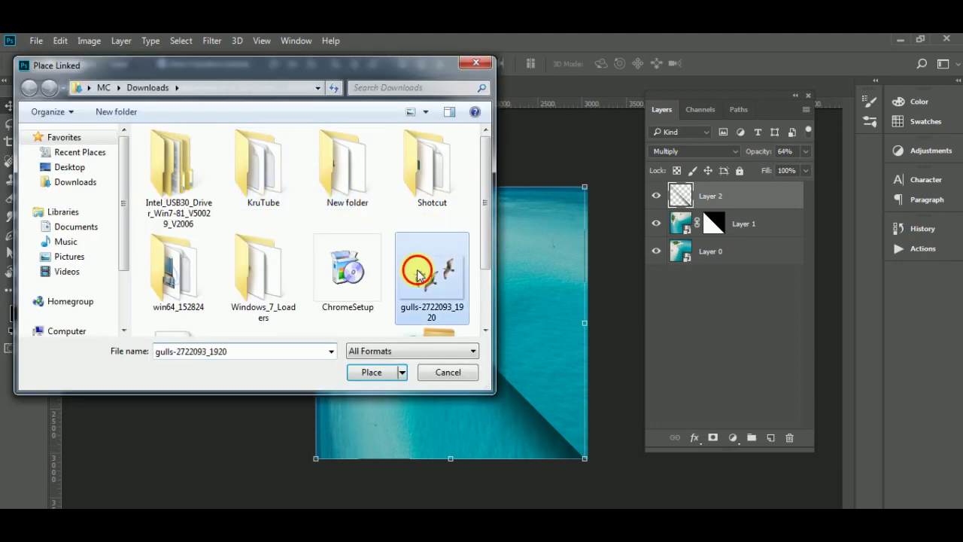
double_click(419, 274)
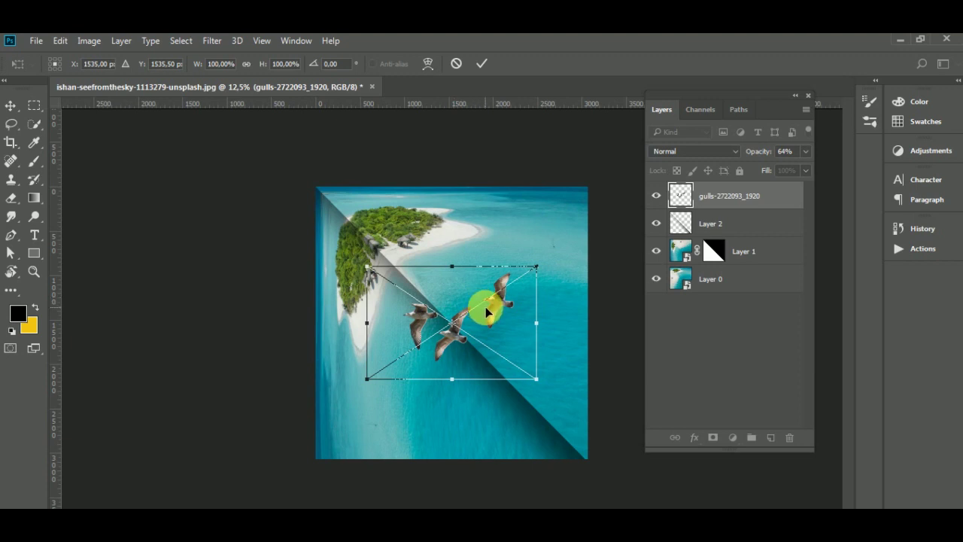
drag(487, 319, 506, 326)
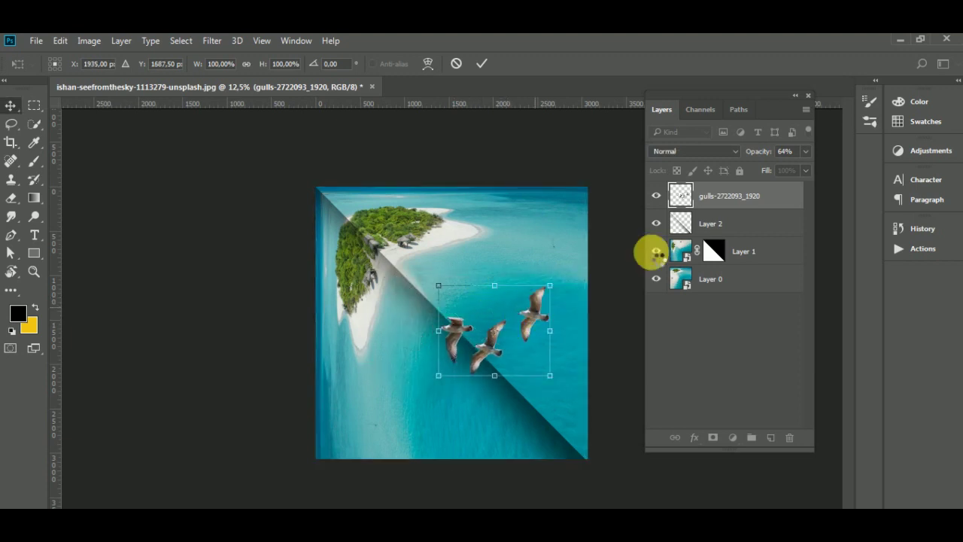
key(Return)
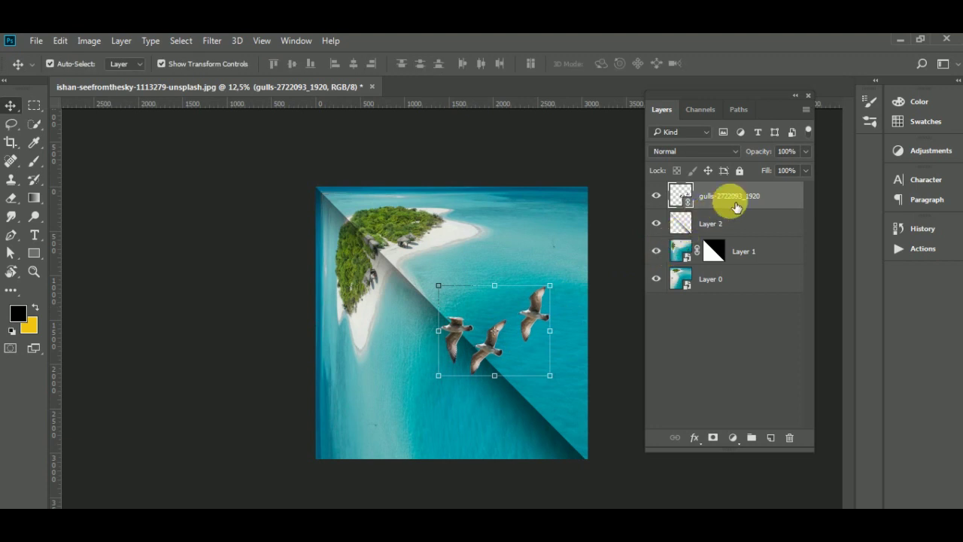
click(747, 382)
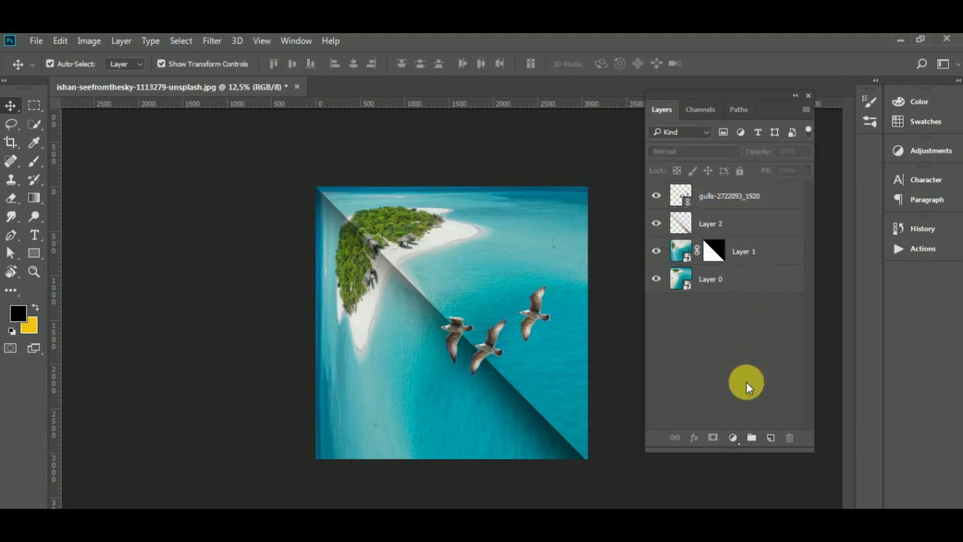
Add a Brightness/Contrast adjustment layer above the gulls layer with Brightness 24 and Contrast -17.
key(alt+period)
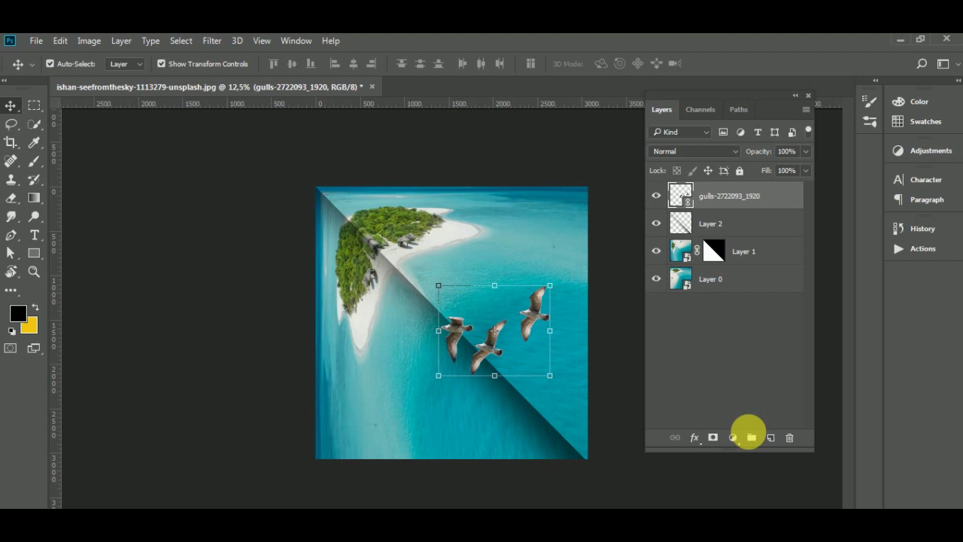
click(733, 438)
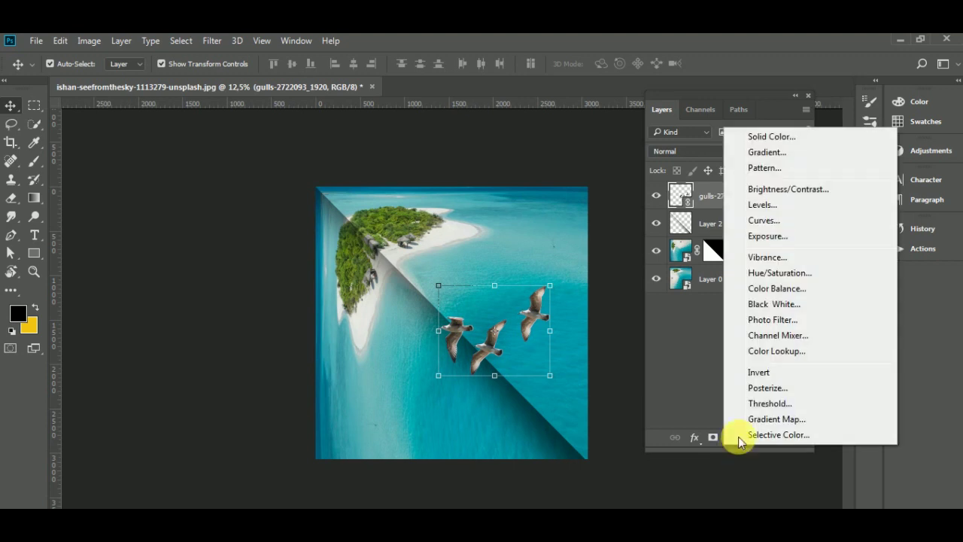
click(788, 192)
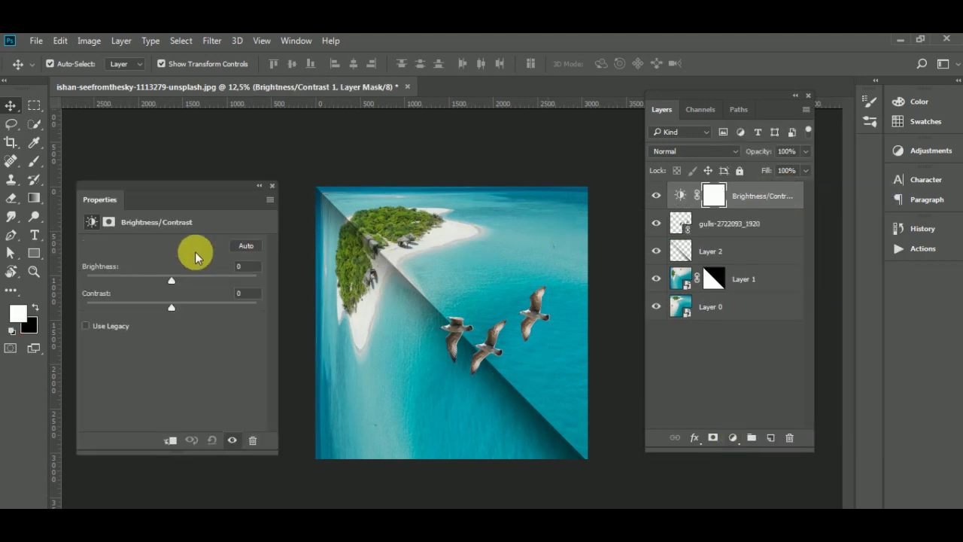
drag(177, 280, 178, 280)
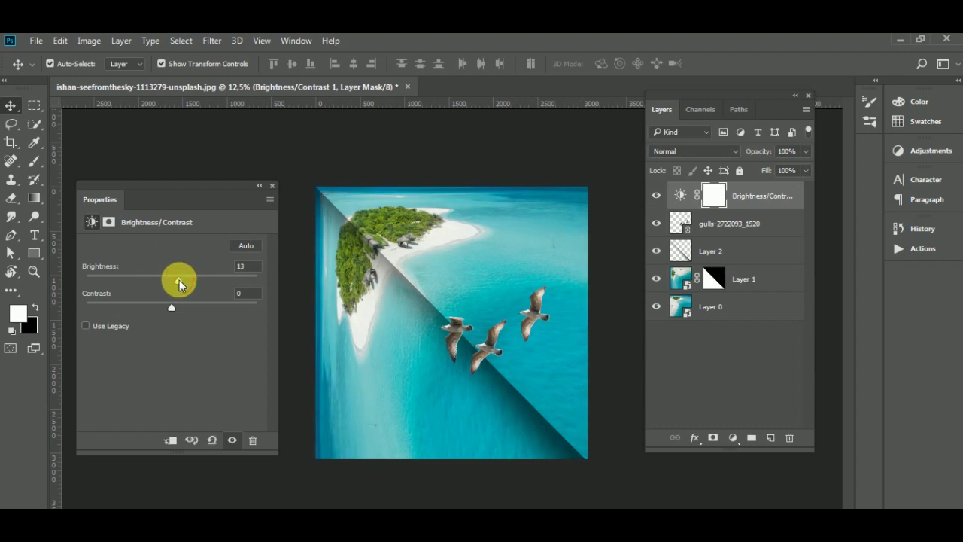
click(159, 306)
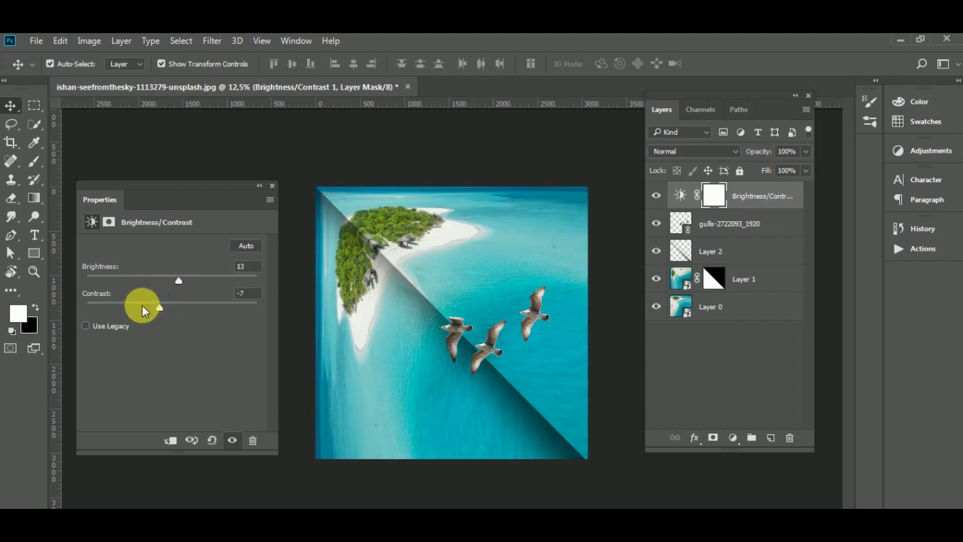
click(190, 278)
click(178, 277)
click(186, 279)
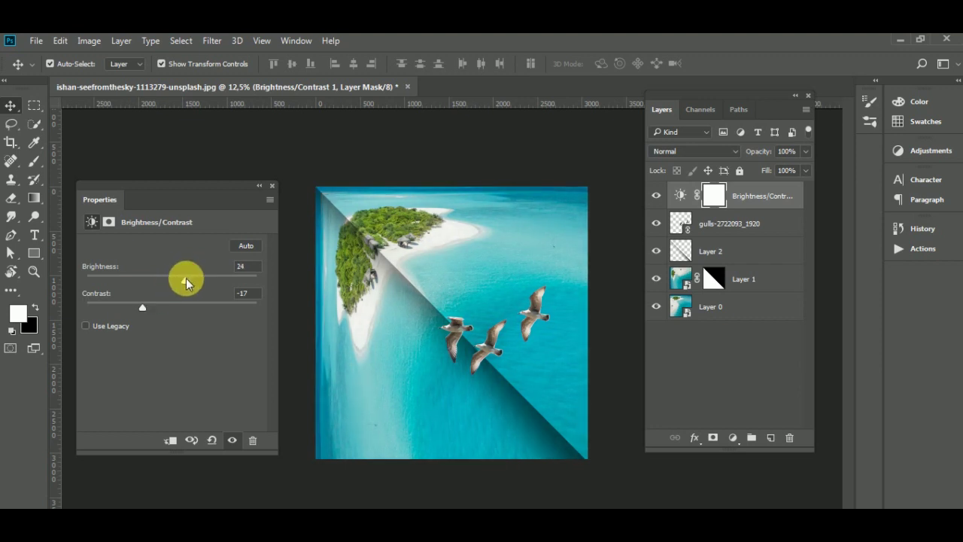
click(271, 187)
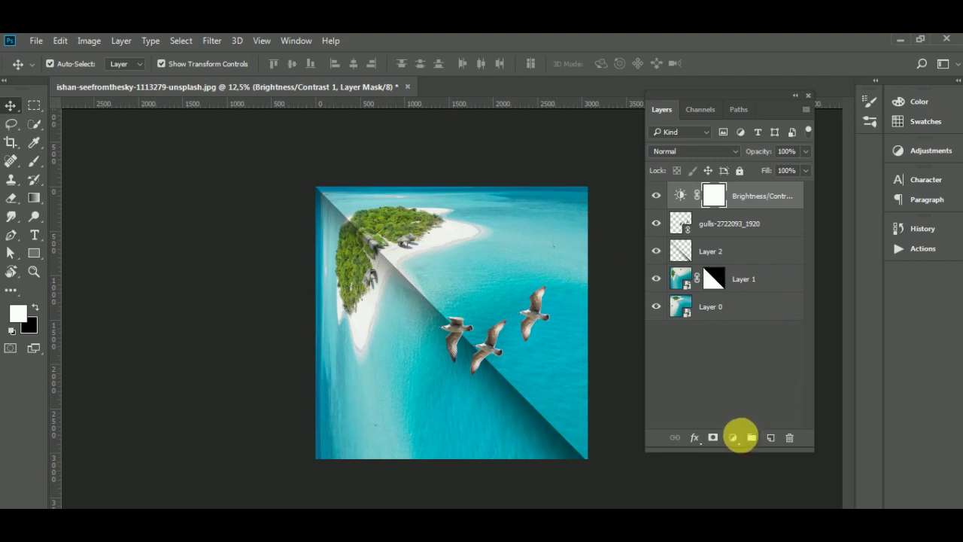
Add a Levels adjustment layer with midtones at 0.89 and the white input point lowered to brighten the highlights.
click(732, 438)
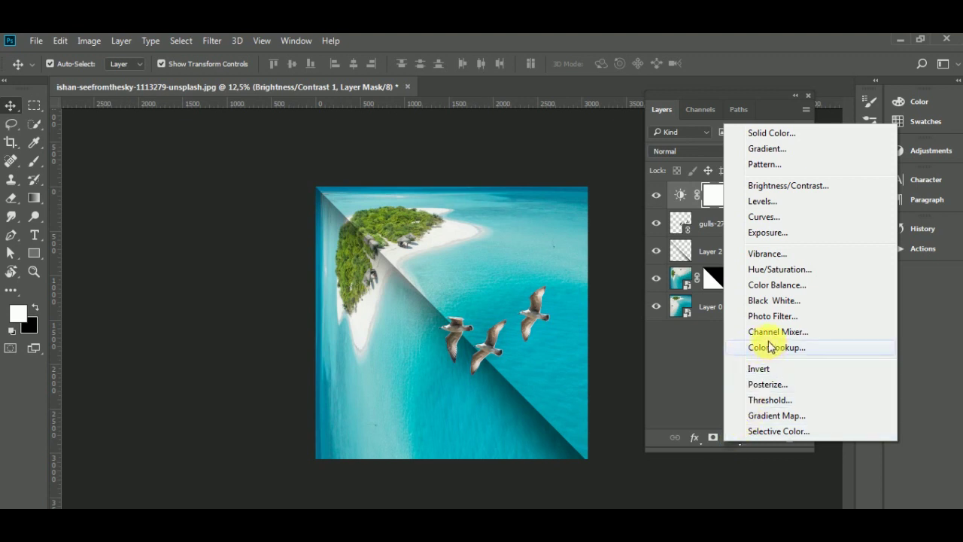
click(787, 205)
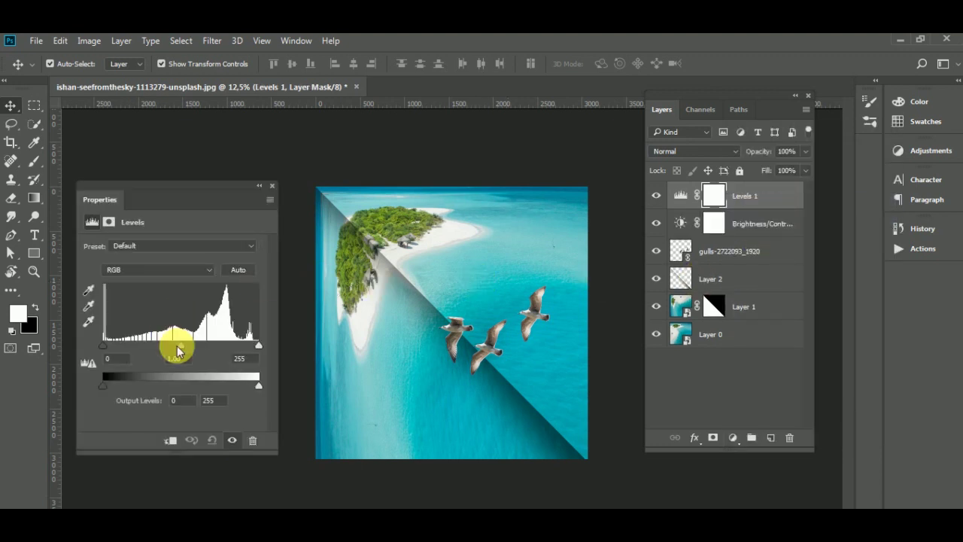
mouse_move(179, 351)
mouse_down()
mouse_move(194, 349)
mouse_move(187, 345)
mouse_up()
drag(258, 346, 237, 351)
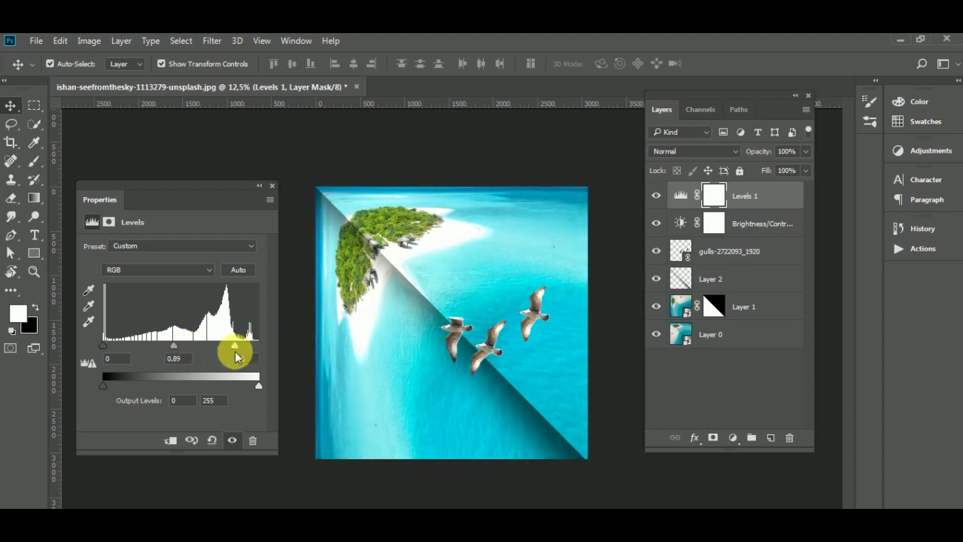
click(272, 185)
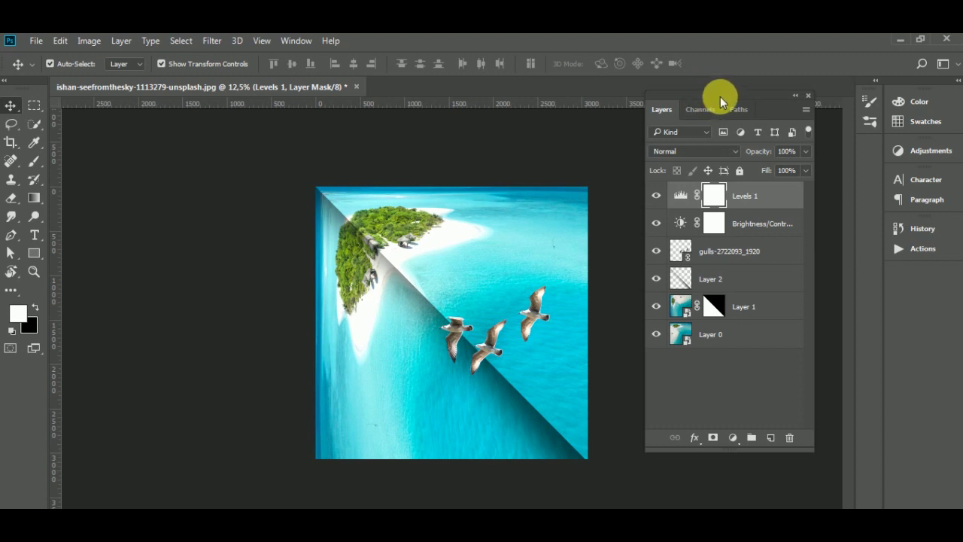
Dock the floating Layers group back with the collapsed panels and enlarge the view of the composite.
drag(720, 96, 912, 272)
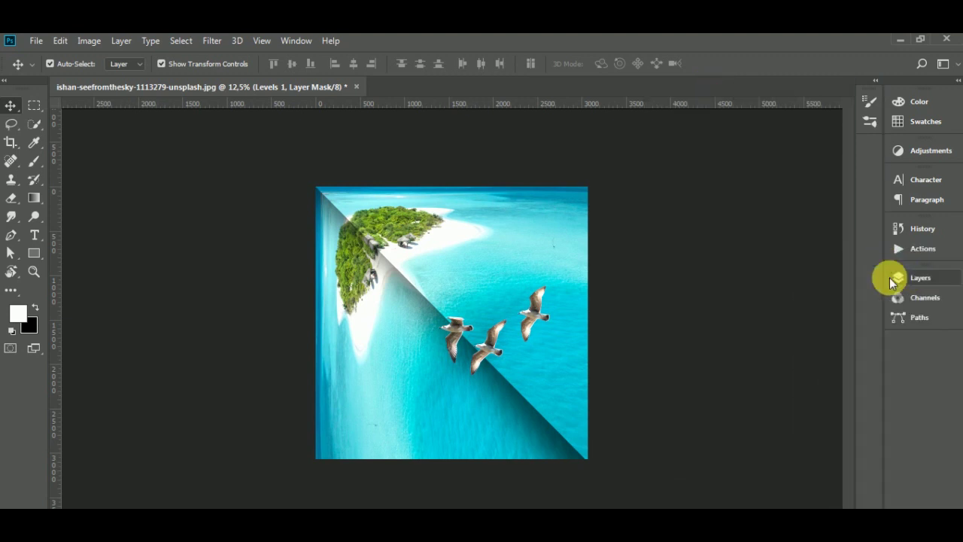
key(ctrl+plus)
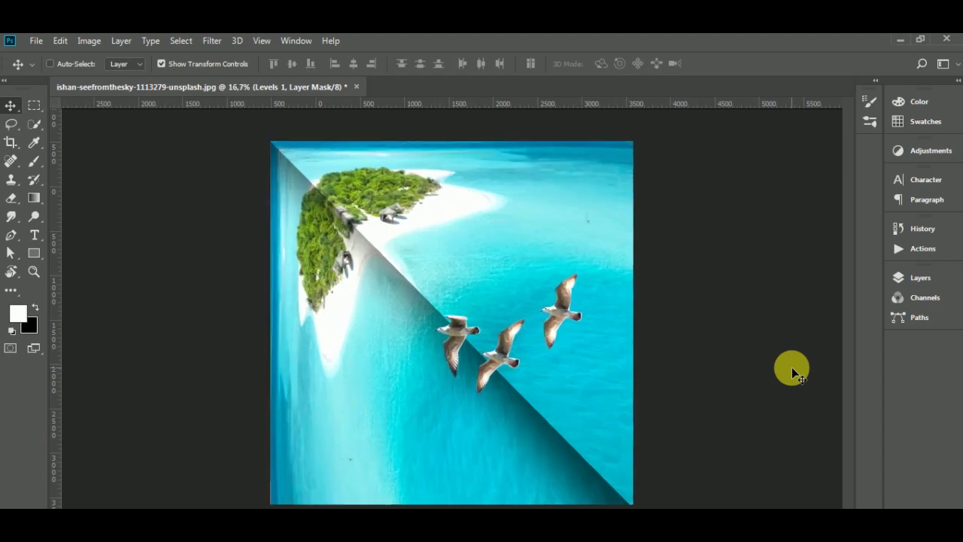